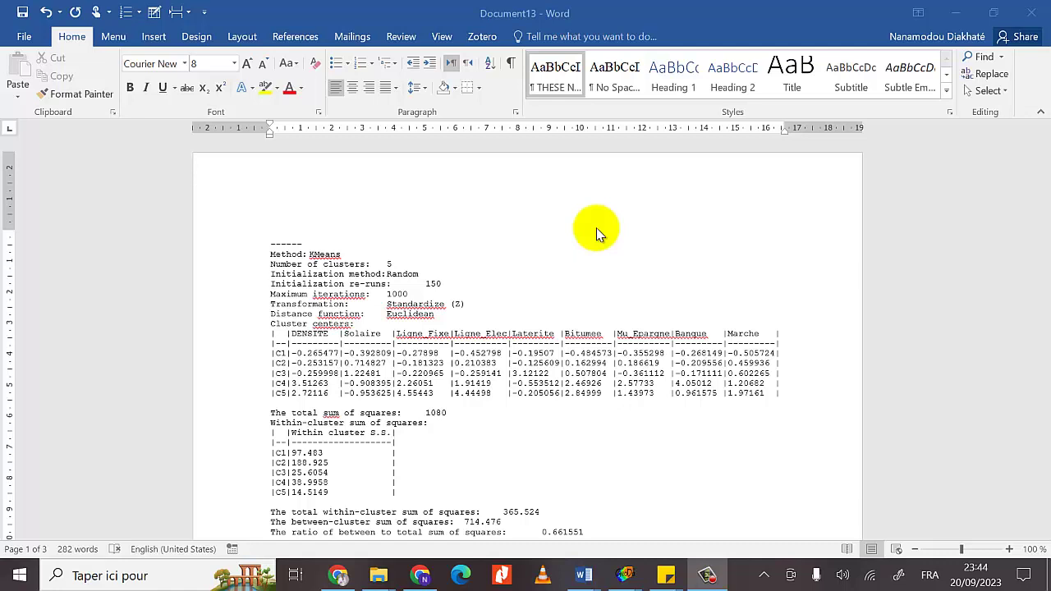
Start Windows voice dictation on the blank line above the K-Means report and dictate a short French test sentence
{"action": "left_click", "coordinate": [278, 223]}
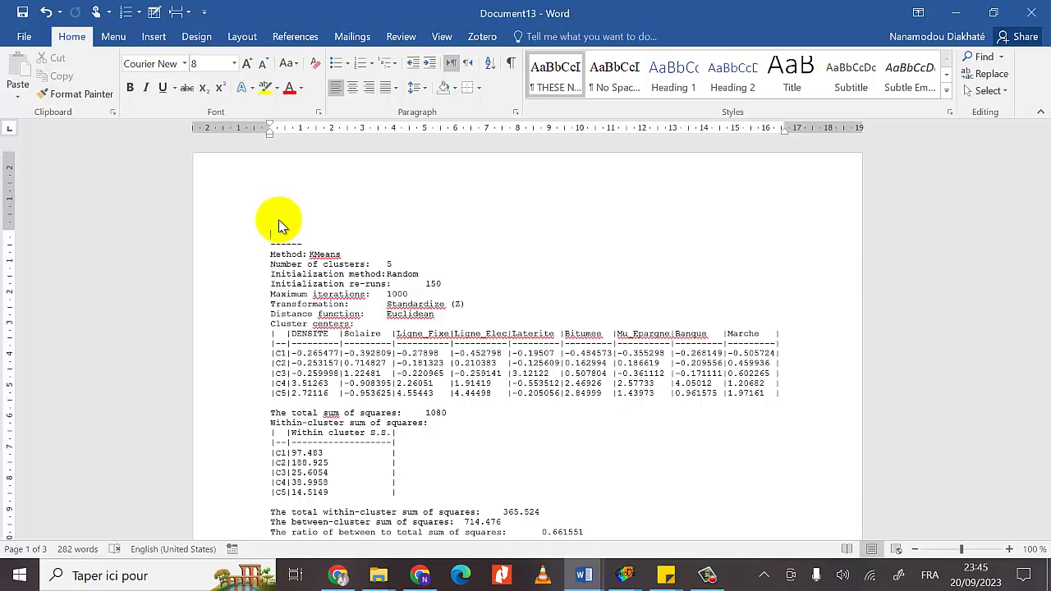
{"action": "key", "text": "super+h"}
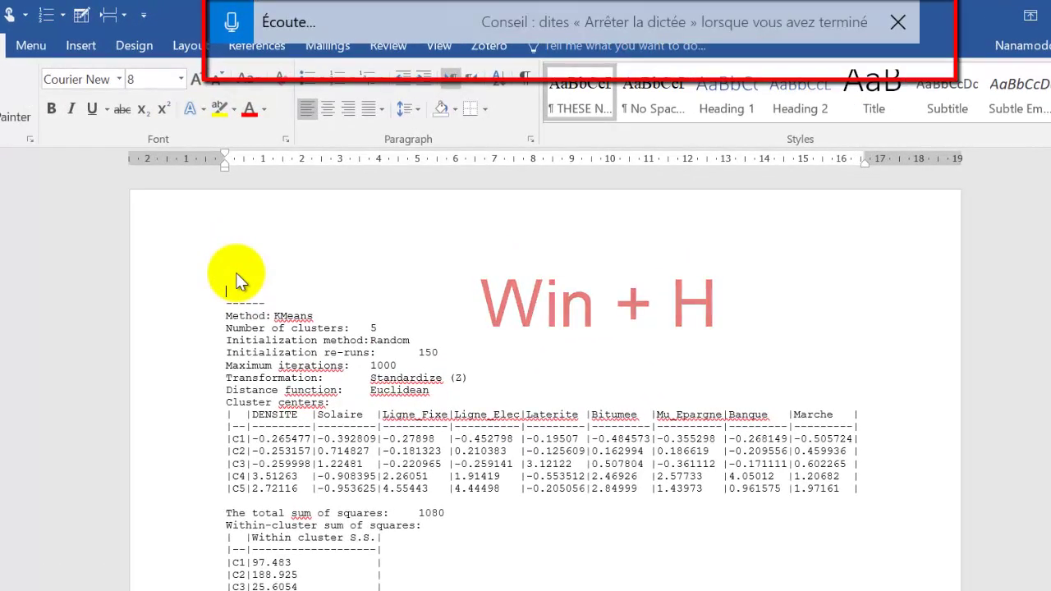
{"action": "left_click", "coordinate": [235, 272]}
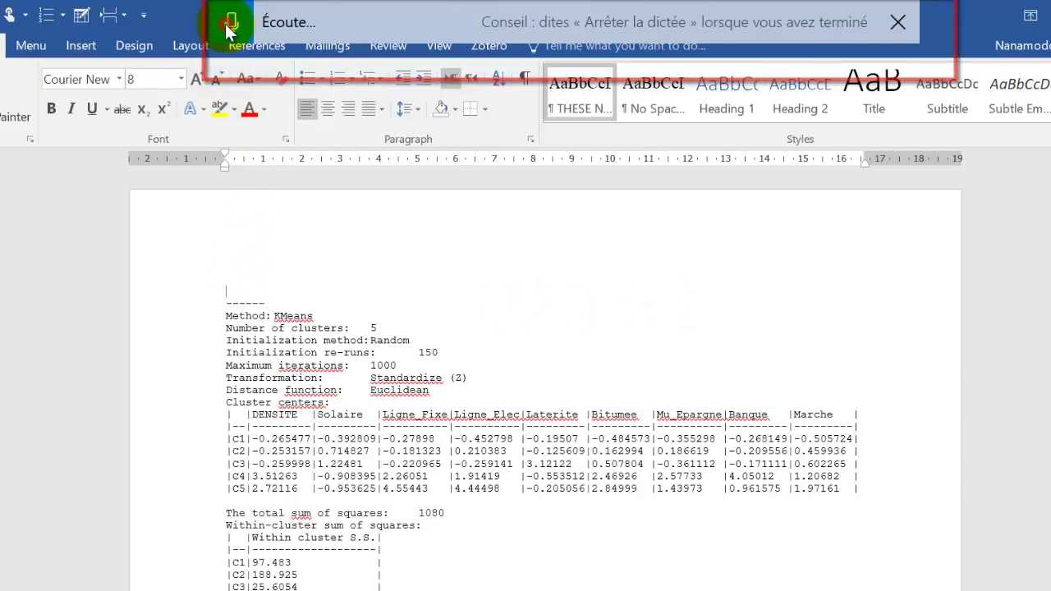
{"action": "left_click", "coordinate": [230, 24]}
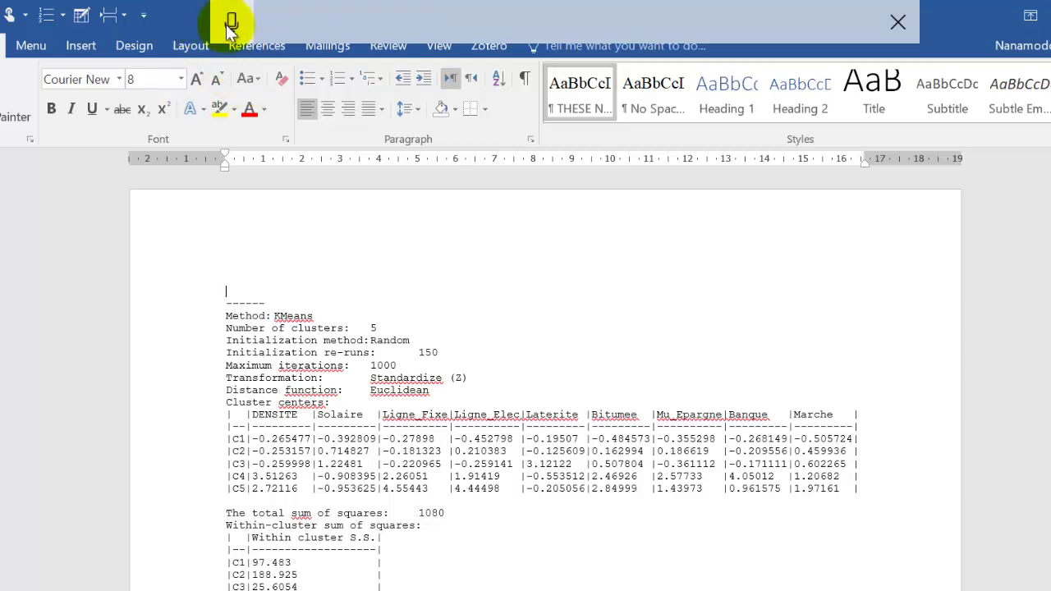
{"action": "left_click", "coordinate": [231, 25]}
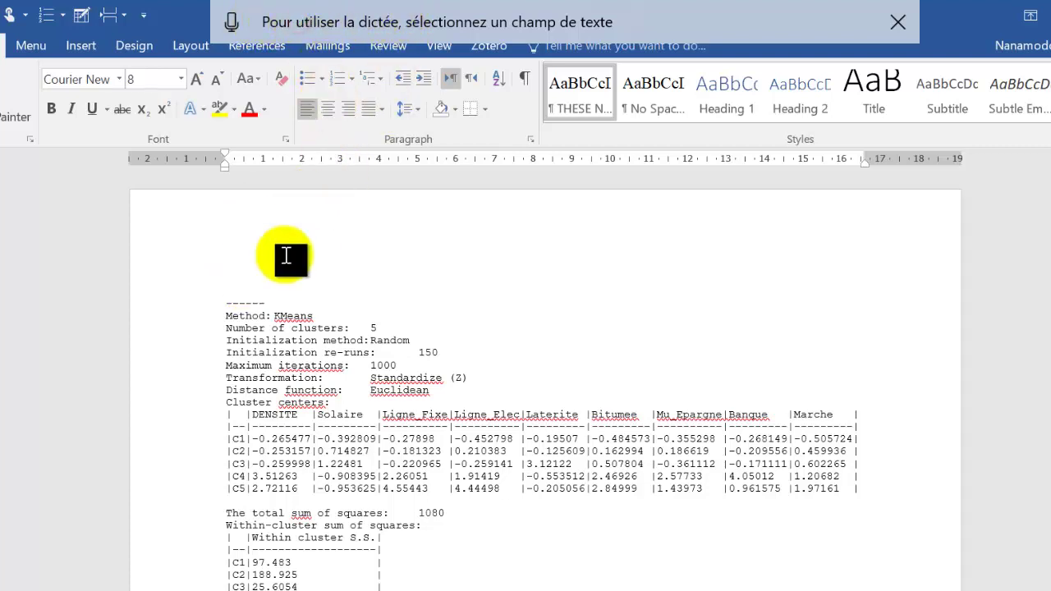
{"action": "left_click", "coordinate": [231, 31]}
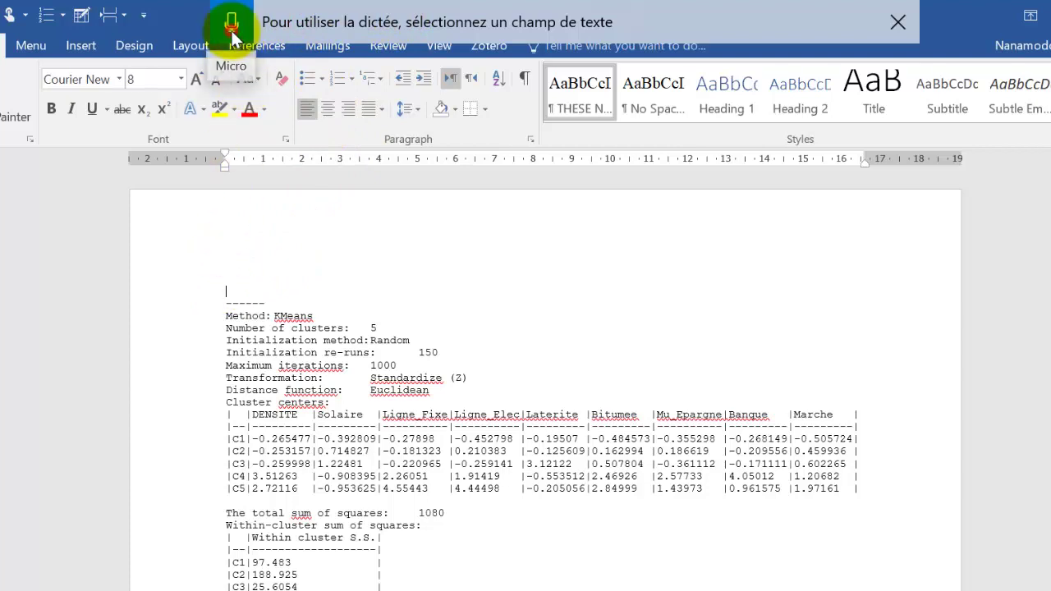
{"action": "left_click", "coordinate": [293, 290]}
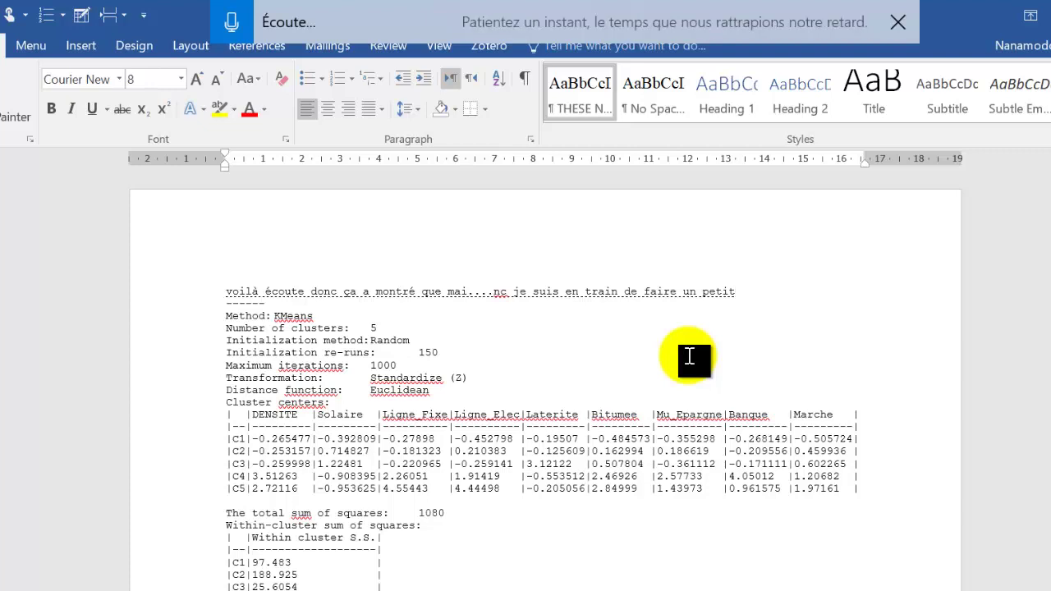
Dictate a second French paragraph below the first, starting "Donc là on est en train de faire une vidéo tutoriel", and close dictation
{"action": "left_click", "coordinate": [740, 289]}
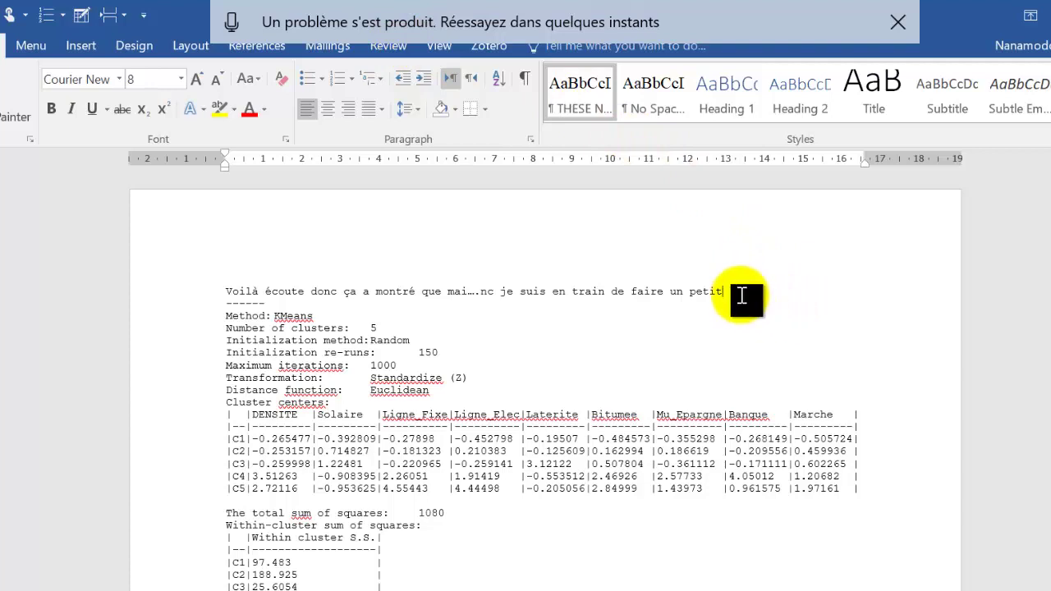
{"action": "key", "text": "Return"}
{"action": "key", "text": "Return"}
{"action": "key", "text": "Return"}
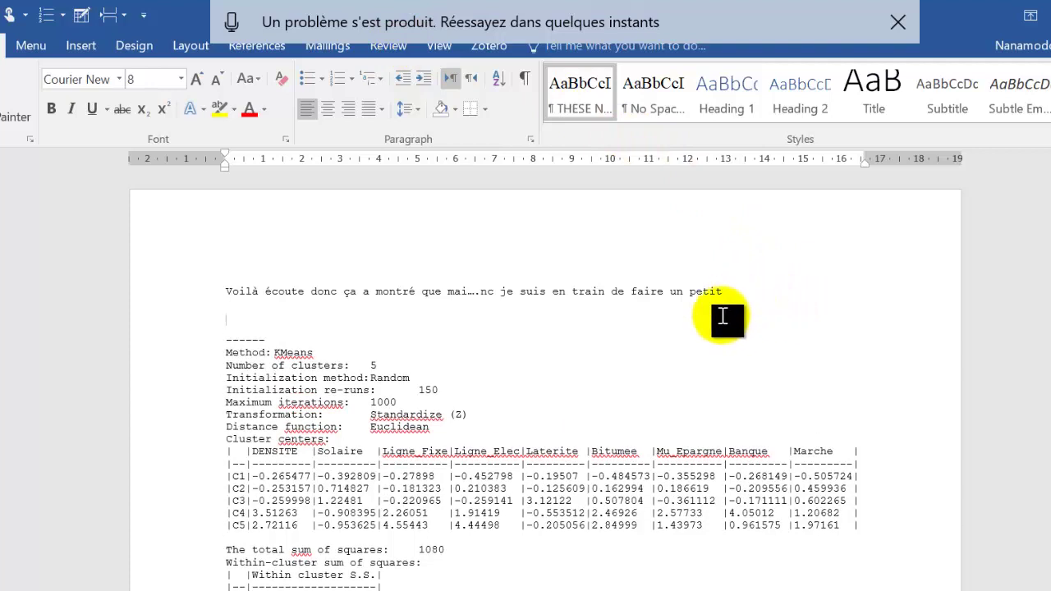
{"action": "left_click", "coordinate": [238, 23]}
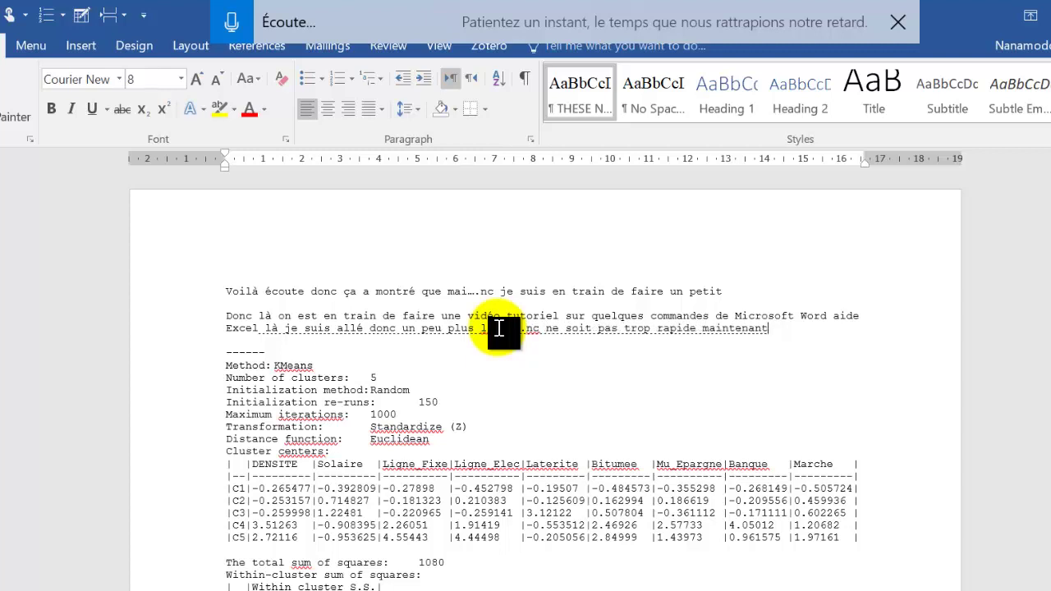
{"action": "left_click", "coordinate": [230, 29]}
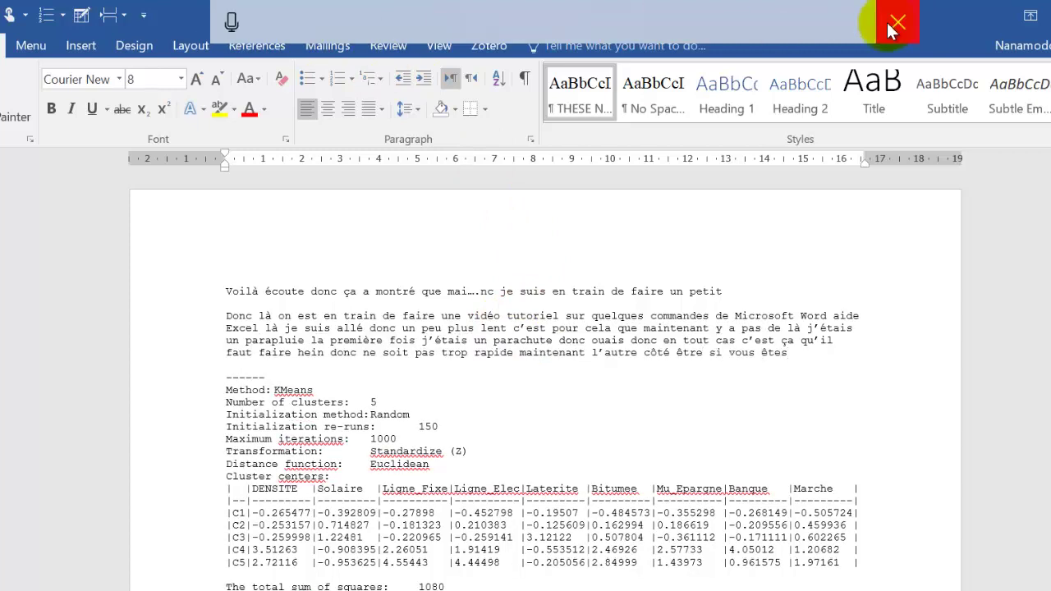
{"action": "left_click", "coordinate": [895, 24]}
Delete both dictated paragraphs above the K-Means report
{"action": "left_click", "coordinate": [800, 369]}
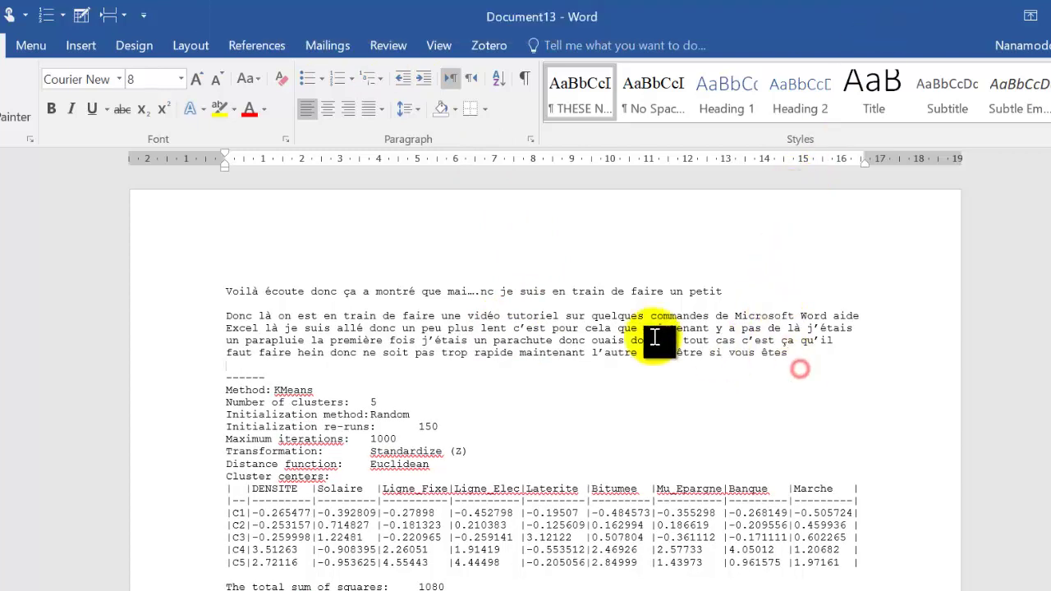
{"action": "left_click", "coordinate": [216, 288], "text": "shift"}
{"action": "key", "text": "BackSpace"}
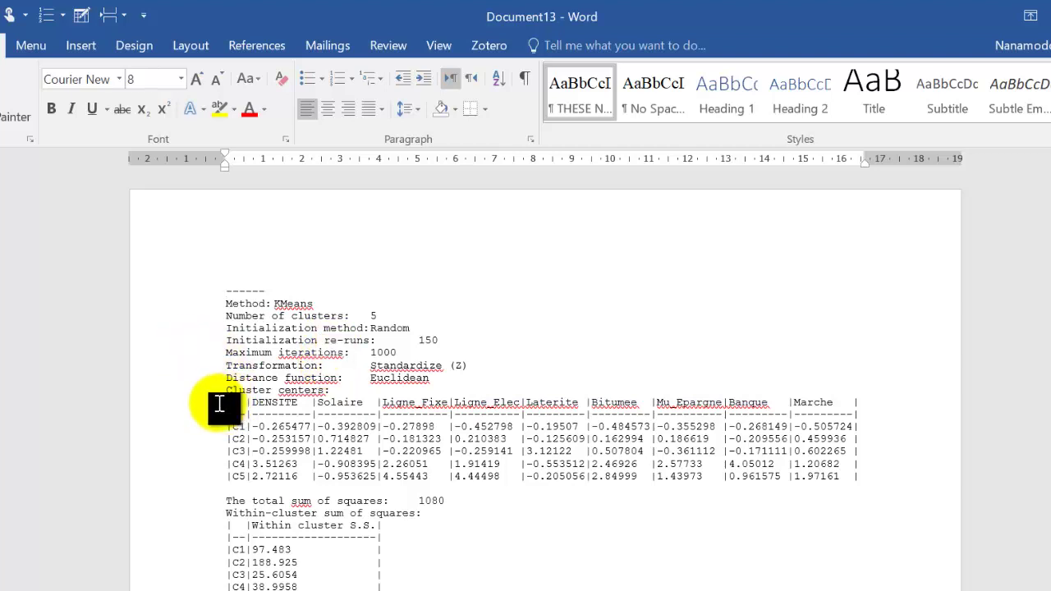
Select all rows of the cluster centers table text and apply a bottom border
{"action": "left_click_drag", "start_coordinate": [221, 400], "coordinate": [870, 484]}
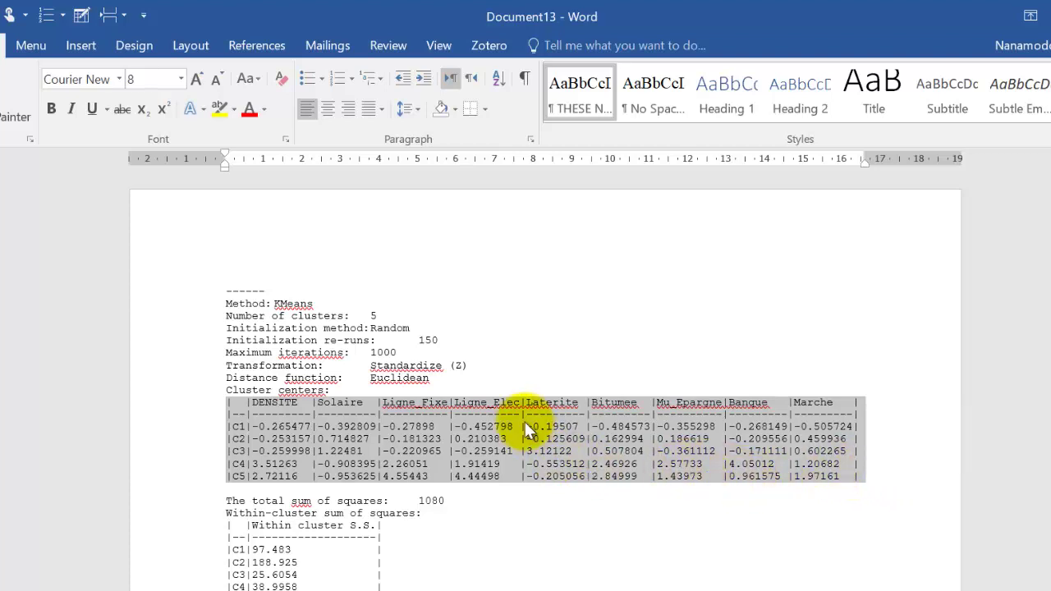
{"action": "left_click", "coordinate": [473, 113]}
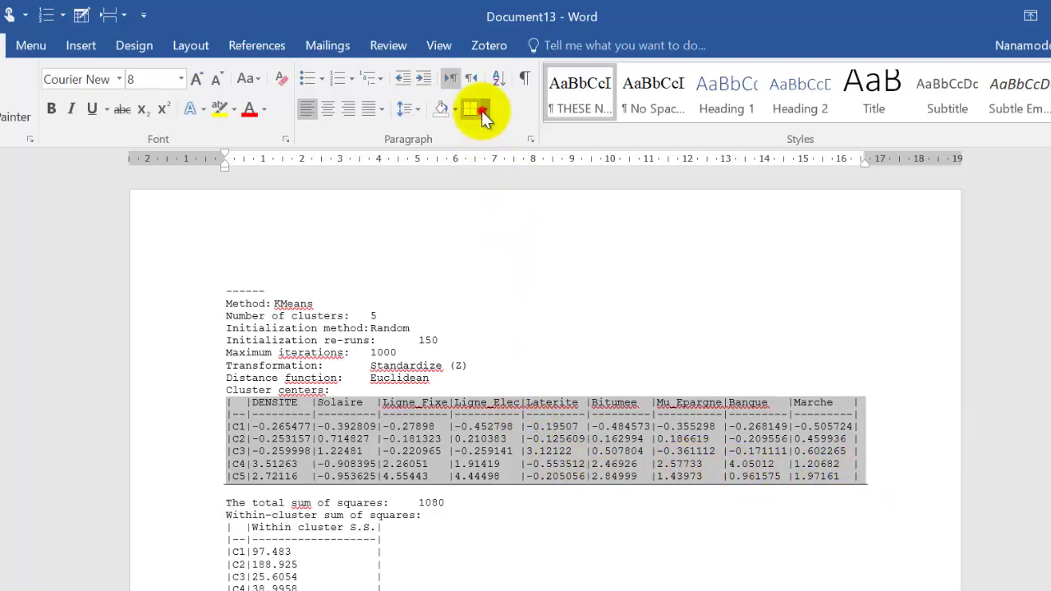
Try All Borders on the selected cluster centers rows, check the cell structure, and undo those borders
{"action": "left_click", "coordinate": [485, 111]}
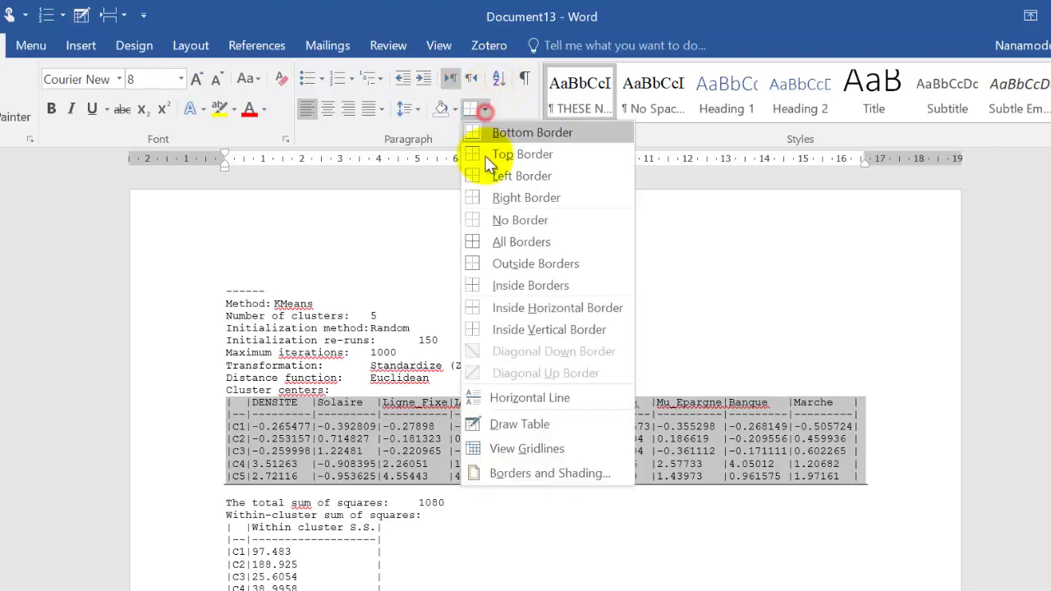
{"action": "left_click", "coordinate": [488, 243]}
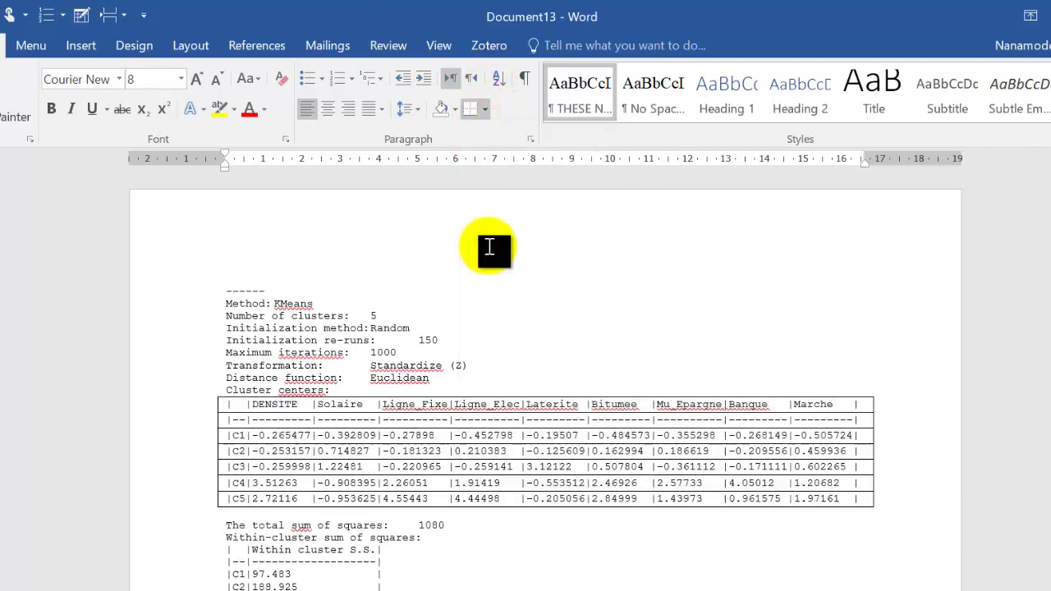
{"action": "left_click", "coordinate": [330, 475]}
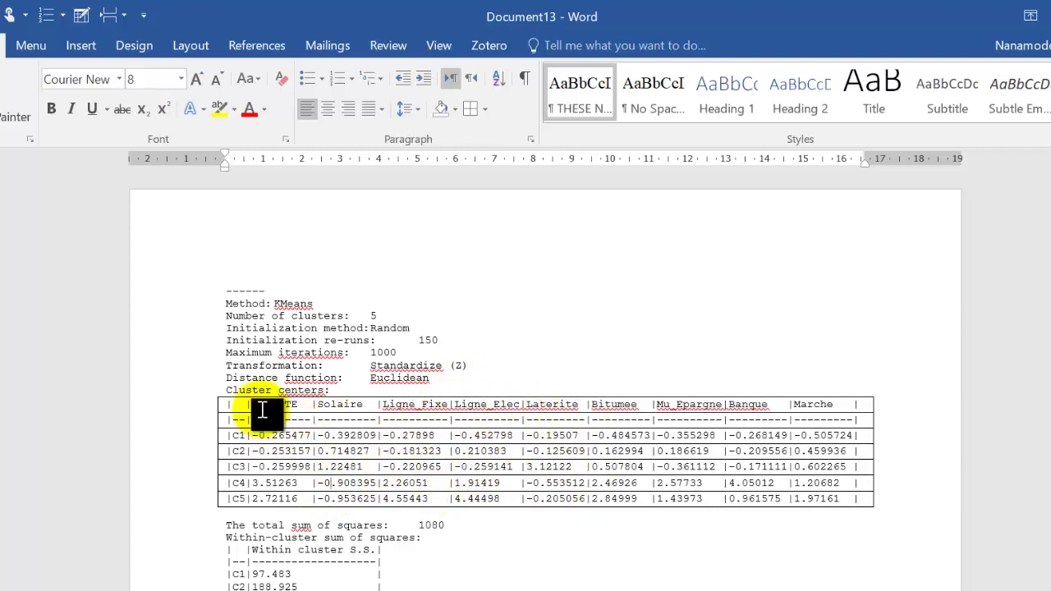
{"action": "left_click_drag", "start_coordinate": [264, 483], "coordinate": [297, 484]}
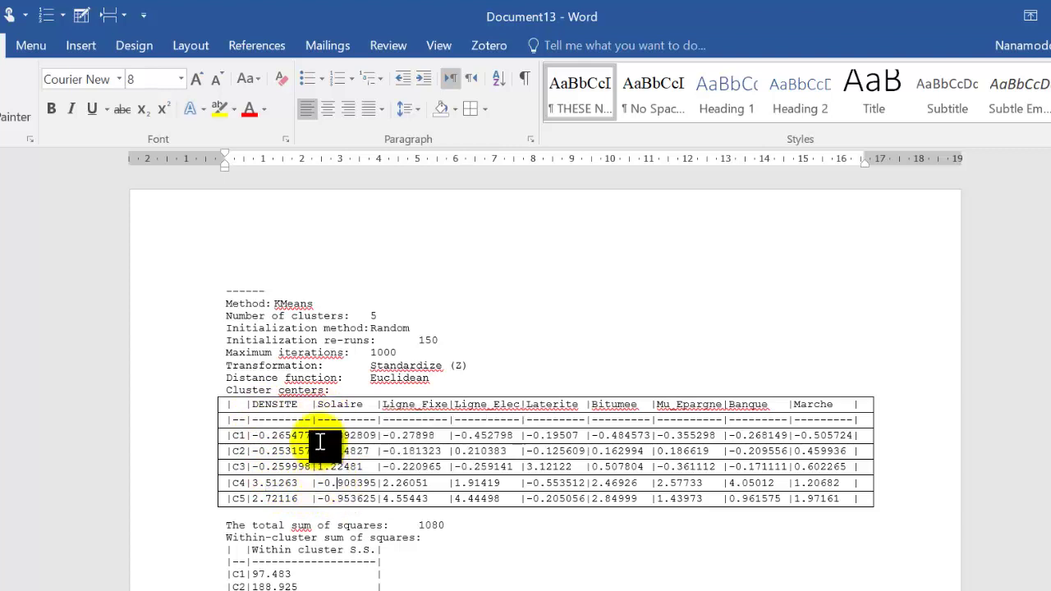
{"action": "left_click", "coordinate": [350, 440]}
{"action": "key", "text": "ctrl+z"}
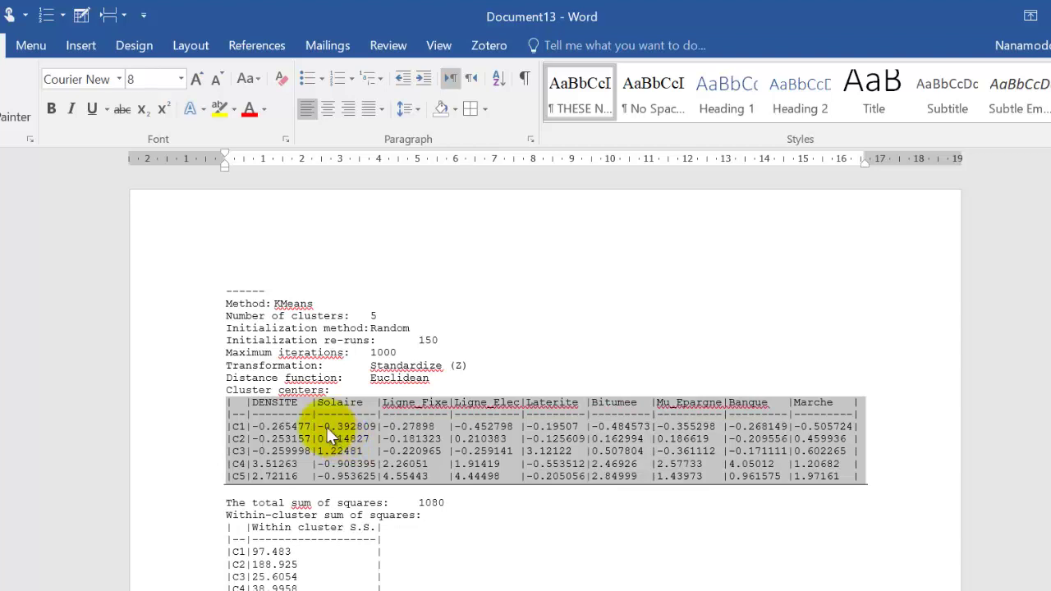
Copy the selected cluster centers rows from Word and paste them at cell A1 of a new blank Excel workbook
{"action": "right_click", "coordinate": [327, 427]}
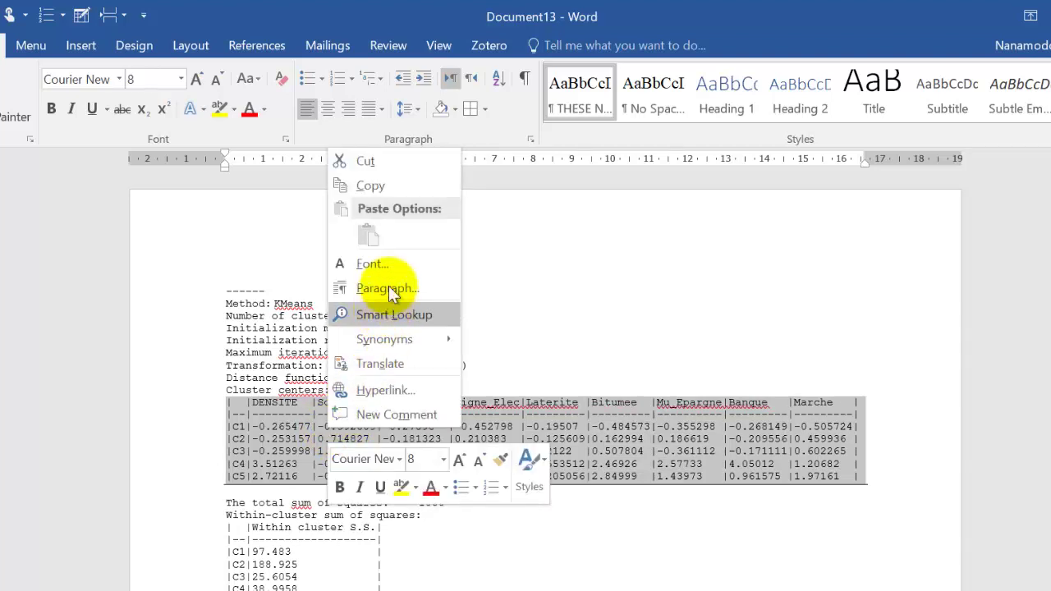
{"action": "left_click", "coordinate": [395, 181]}
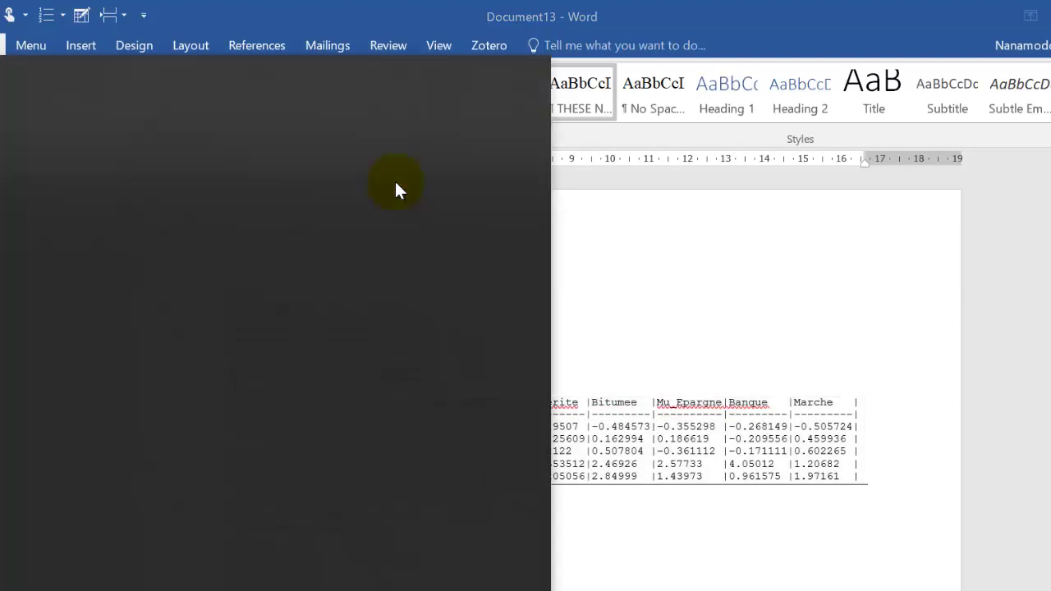
{"action": "key", "text": "super"}
{"action": "type", "text": "excel"}
{"action": "key", "text": "Return"}
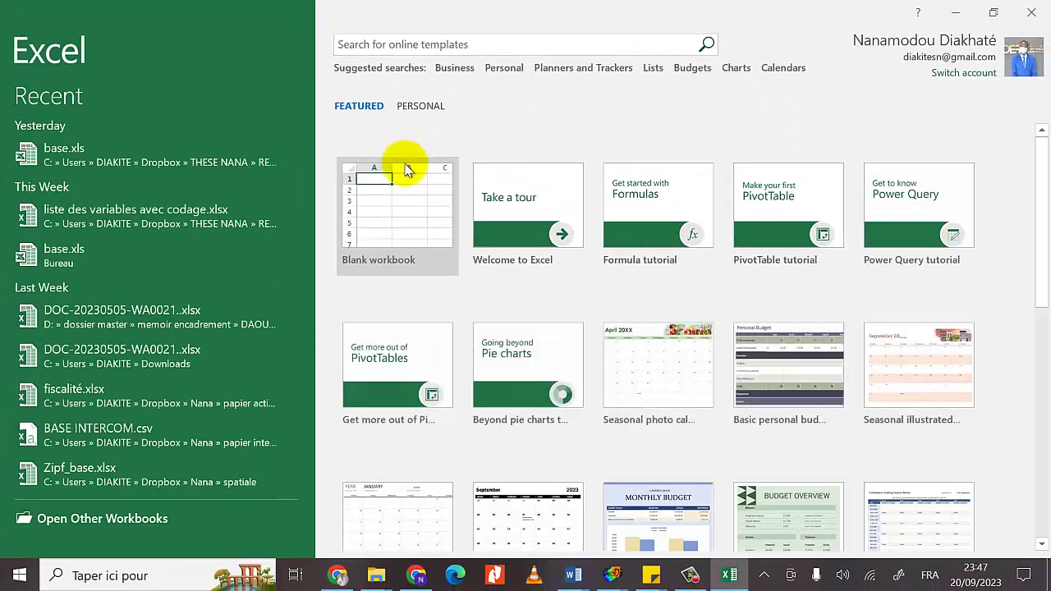
{"action": "left_click", "coordinate": [404, 163]}
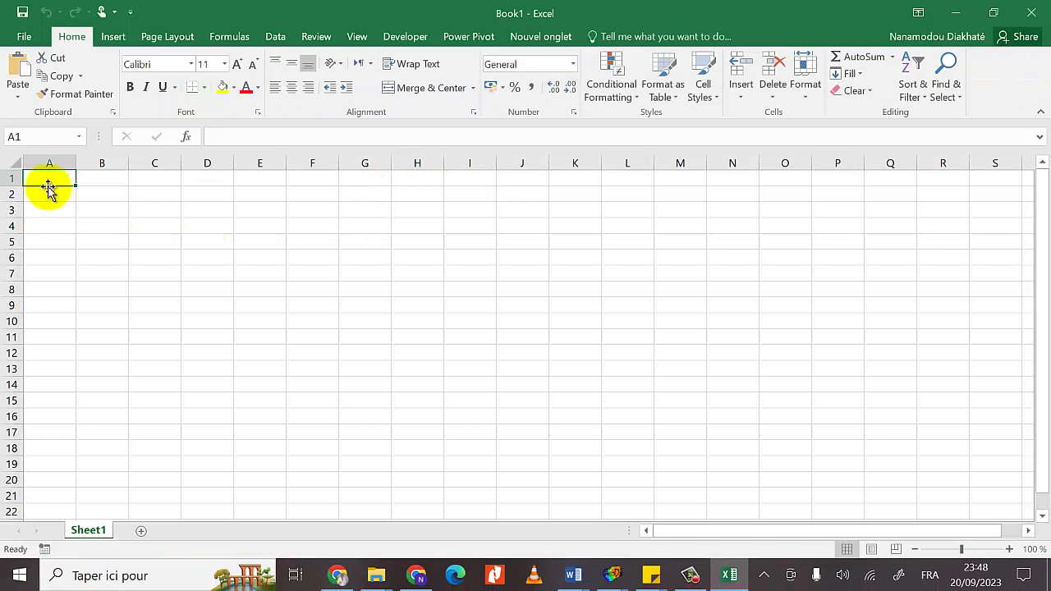
{"action": "key", "text": "ctrl+v"}
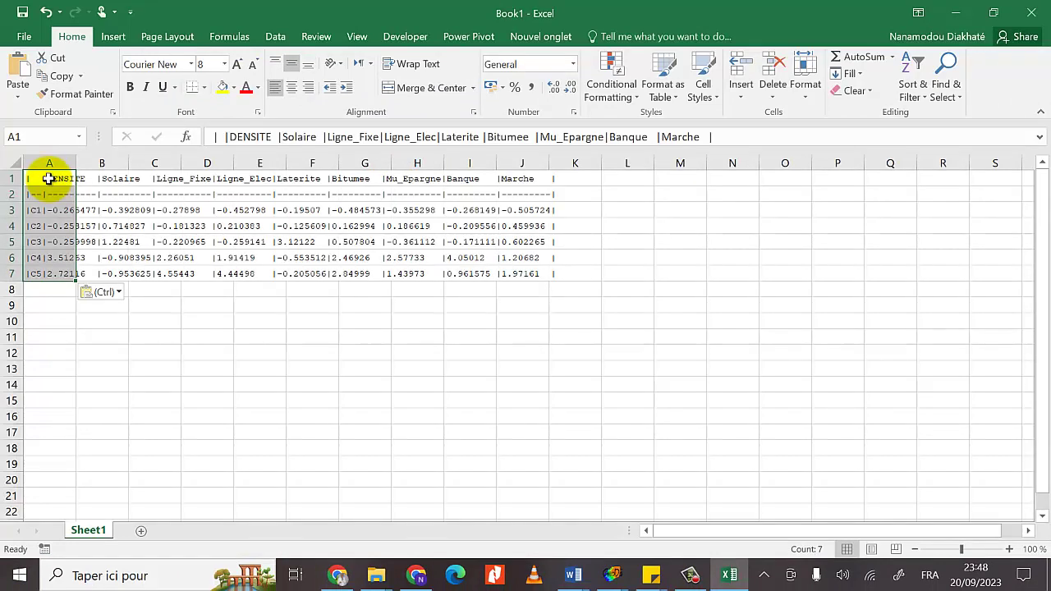
Open the clipboard history at cell B12, examine the copied entries, and close it without pasting
{"action": "left_click", "coordinate": [114, 348]}
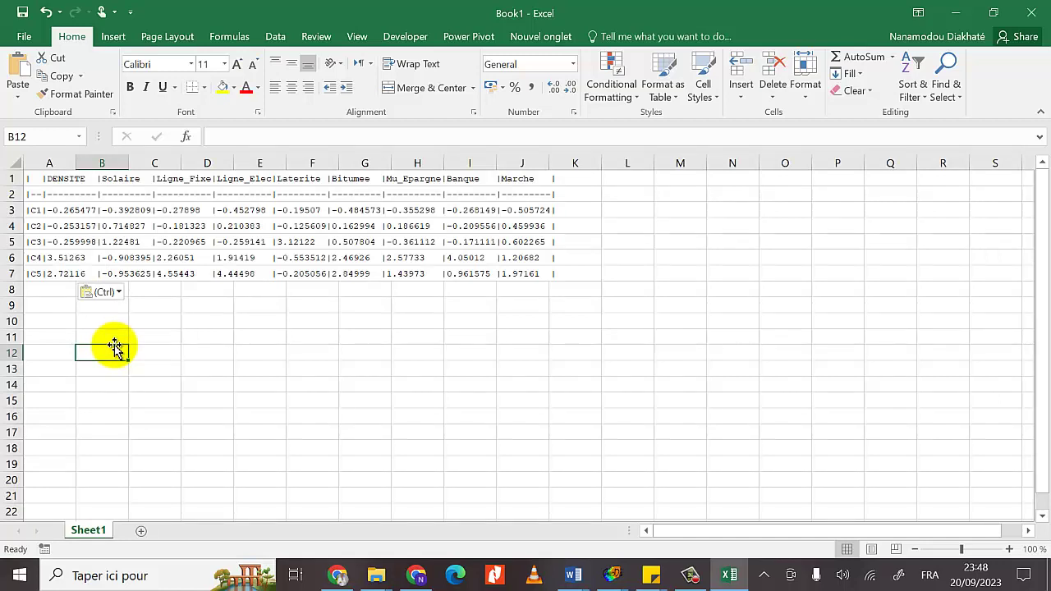
{"action": "key", "text": "super+v"}
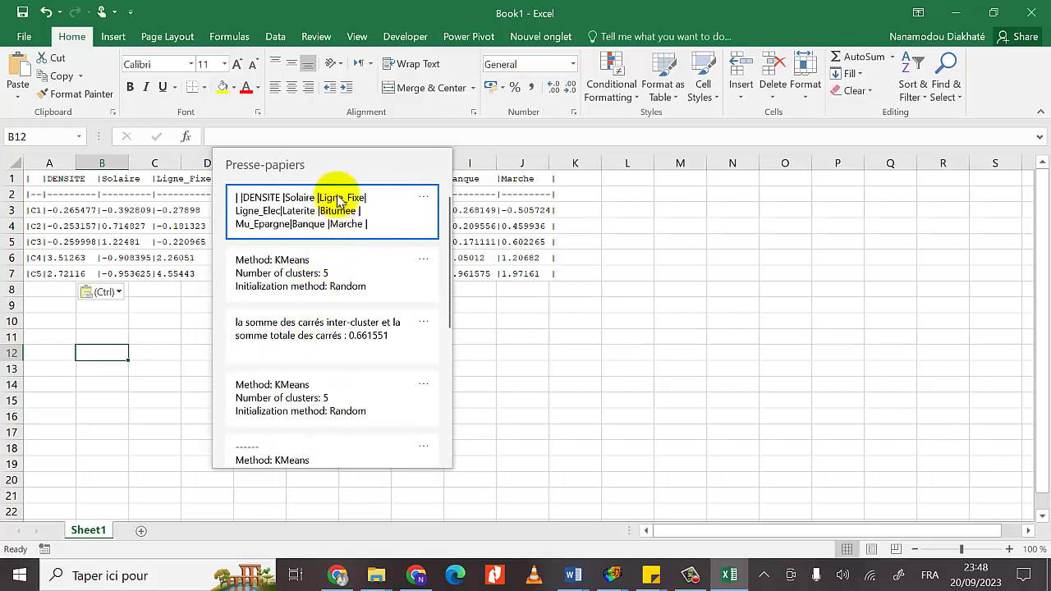
{"action": "left_click", "coordinate": [143, 300]}
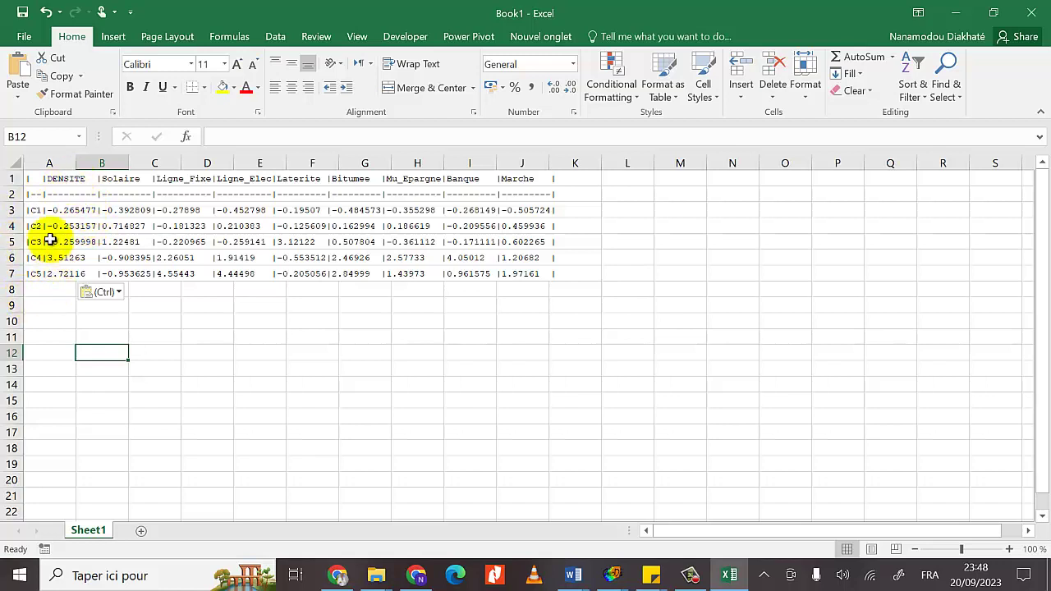
Examine the full content of cell A1 and highlight the "|" separator before Solaire to identify the delimiter
{"action": "left_click", "coordinate": [47, 179]}
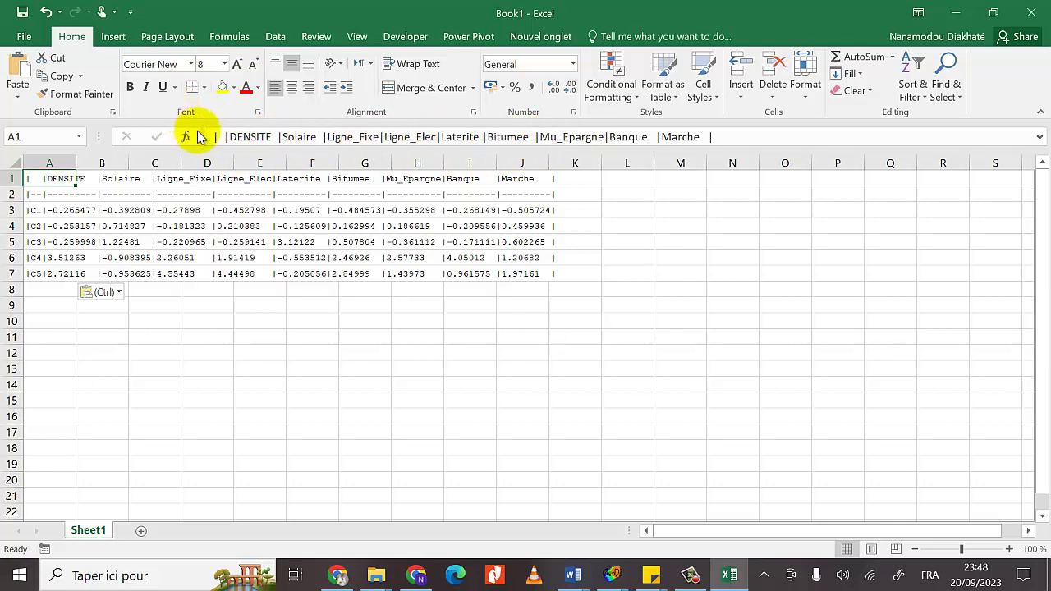
{"action": "left_click", "coordinate": [279, 139]}
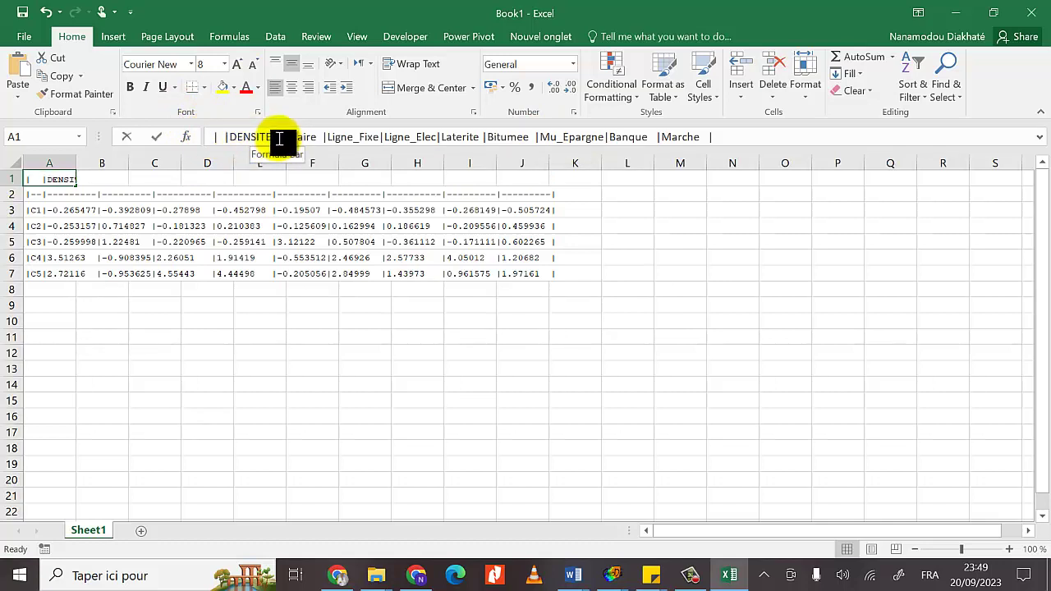
{"action": "left_click", "coordinate": [282, 137]}
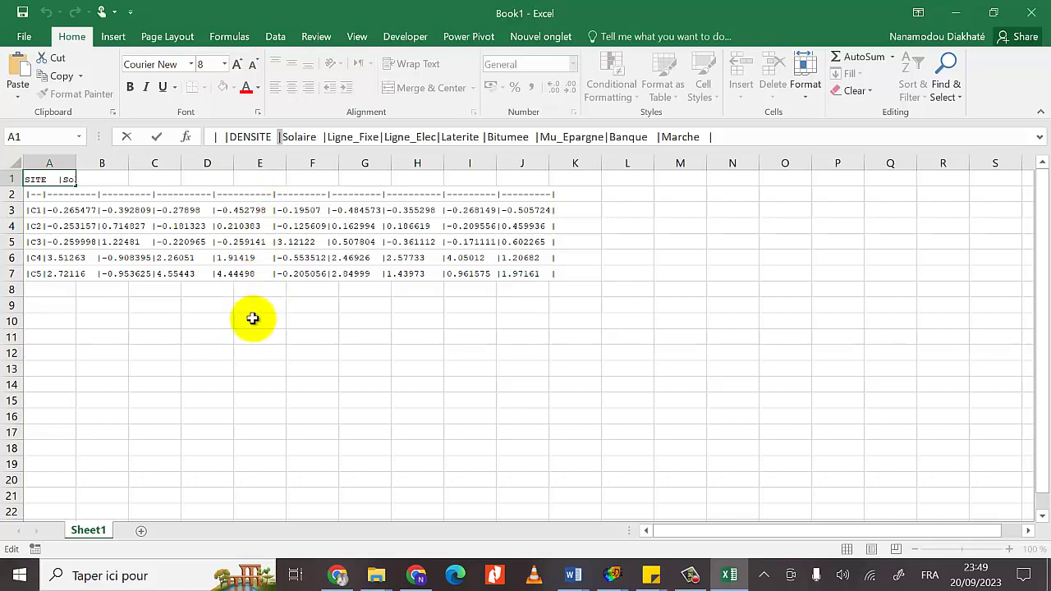
{"action": "left_click", "coordinate": [84, 296]}
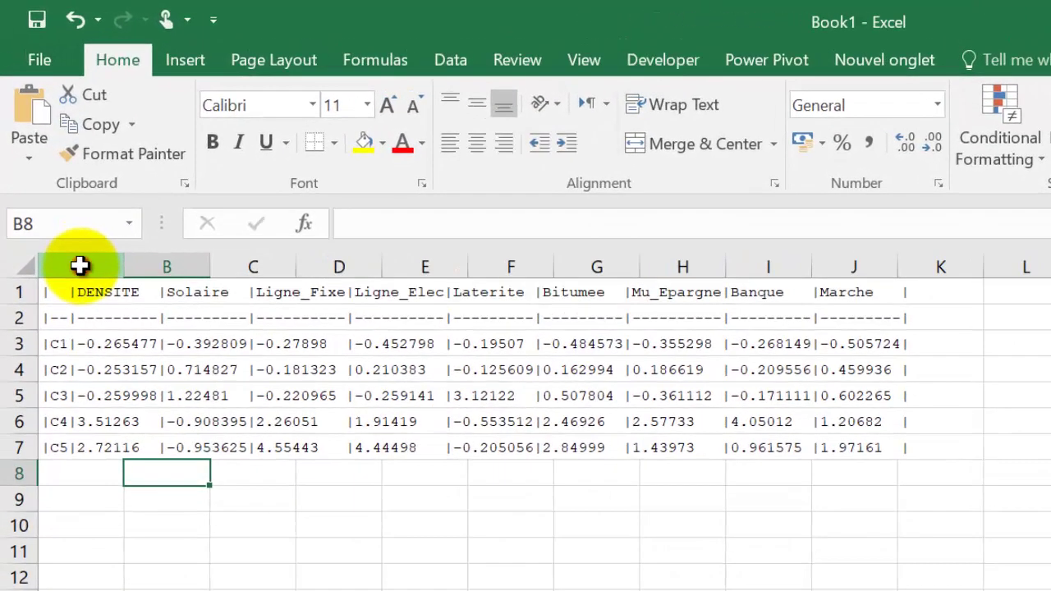
Start Text to Columns on column A and choose Delimited as the original data type
{"action": "left_click", "coordinate": [62, 199]}
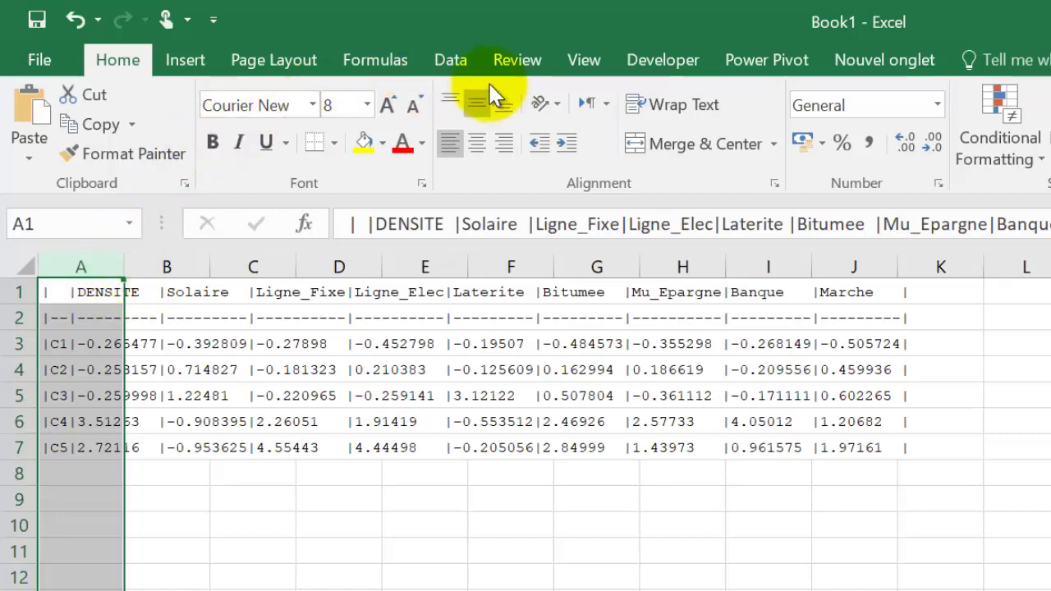
{"action": "left_click", "coordinate": [462, 66]}
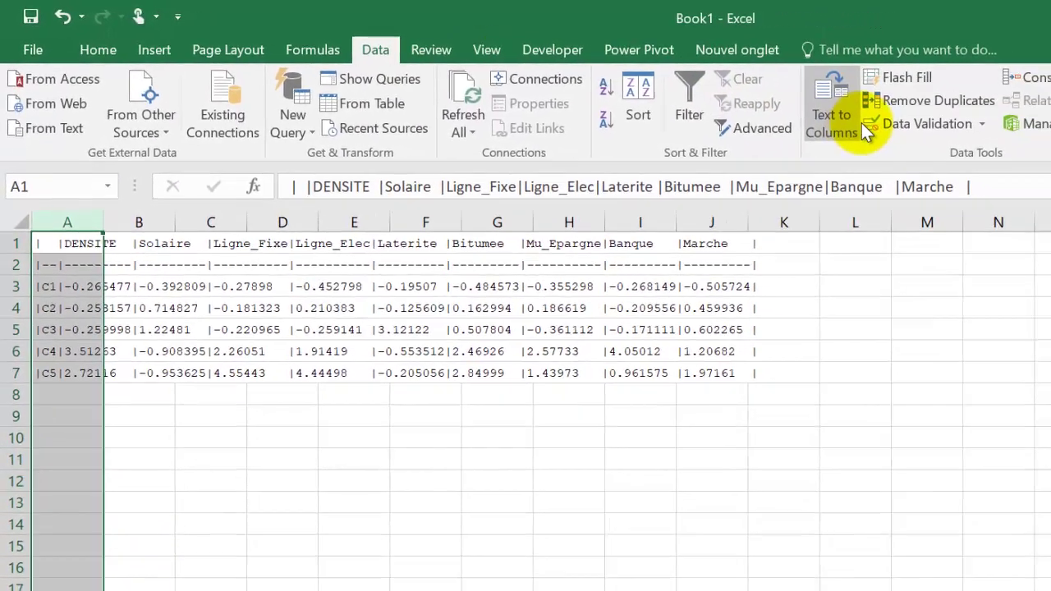
{"action": "left_click", "coordinate": [831, 84]}
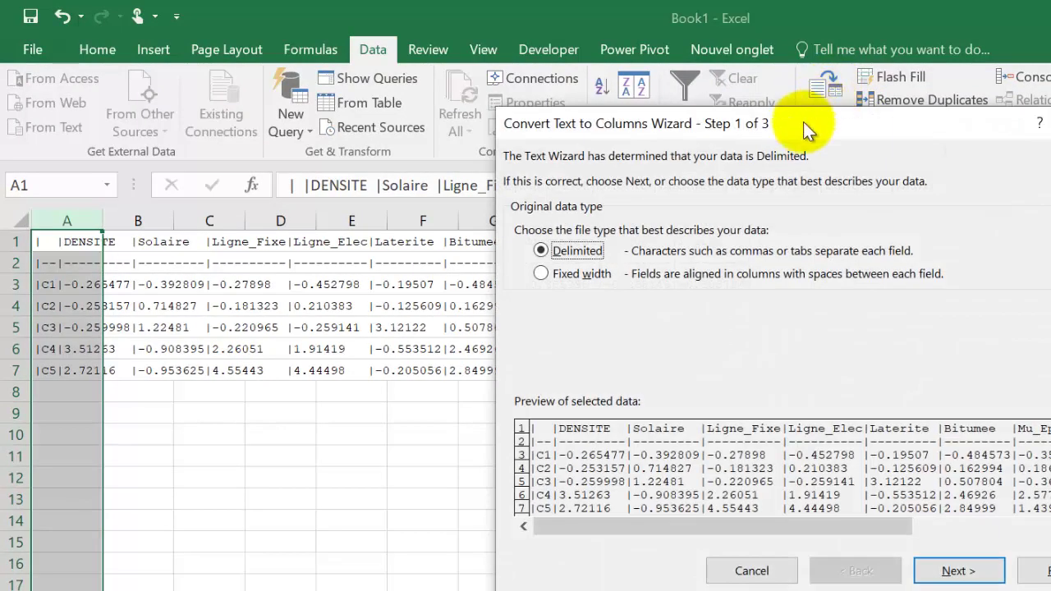
{"action": "left_click_drag", "start_coordinate": [803, 121], "coordinate": [819, 180]}
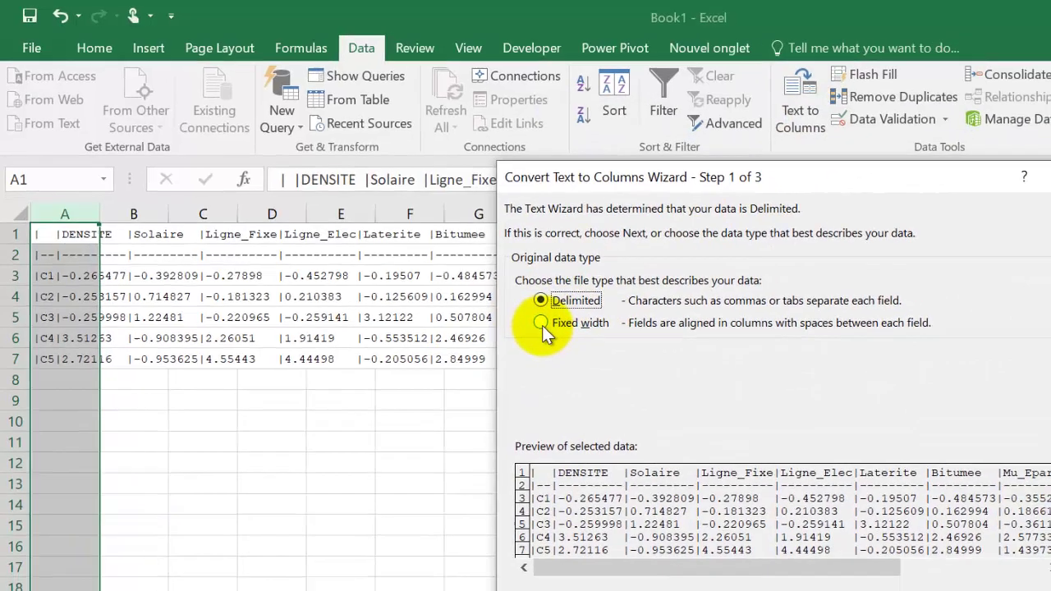
{"action": "left_click", "coordinate": [557, 333]}
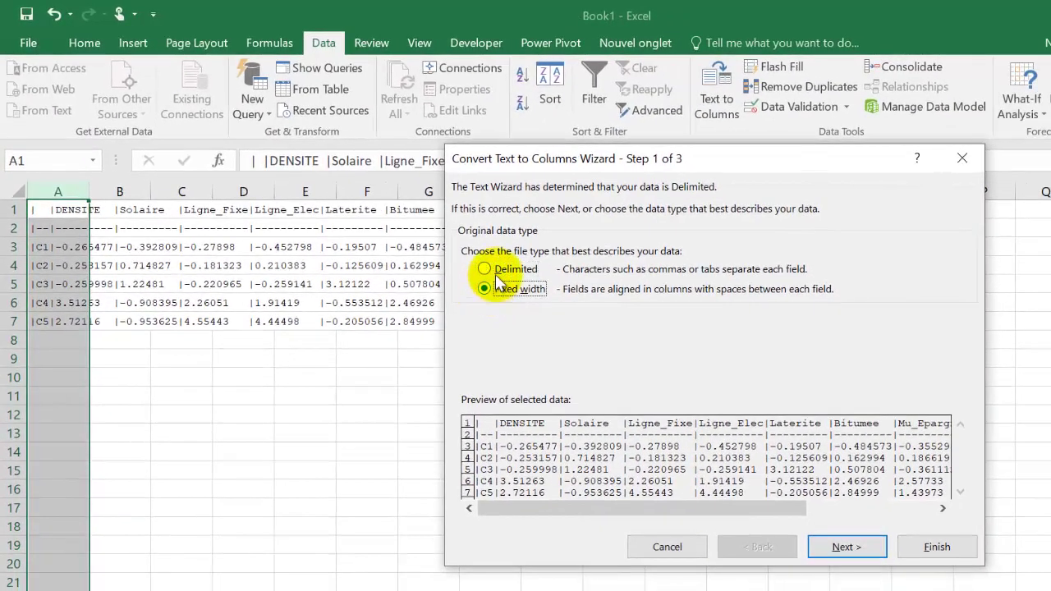
{"action": "left_click", "coordinate": [485, 269]}
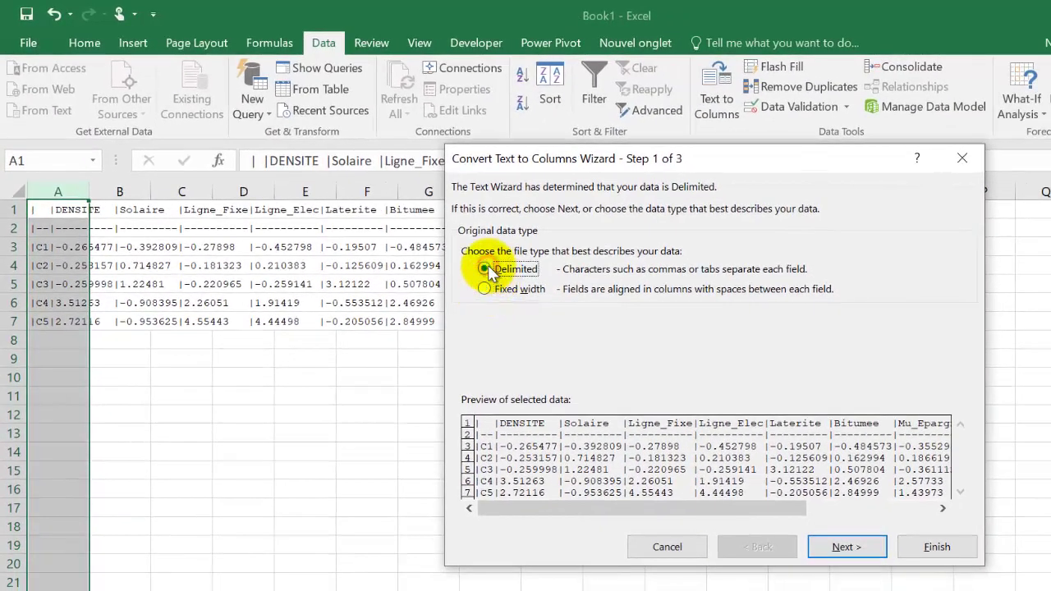
{"action": "left_click", "coordinate": [844, 548]}
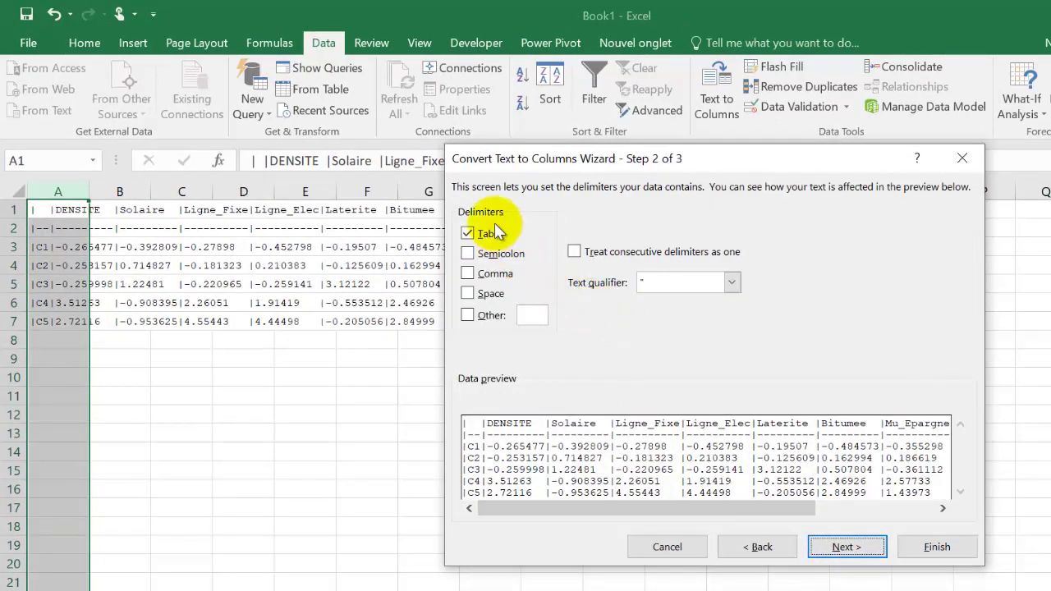
Clear the Tab and Comma delimiters and set Other to "|" as the only delimiter
{"action": "left_click", "coordinate": [467, 235]}
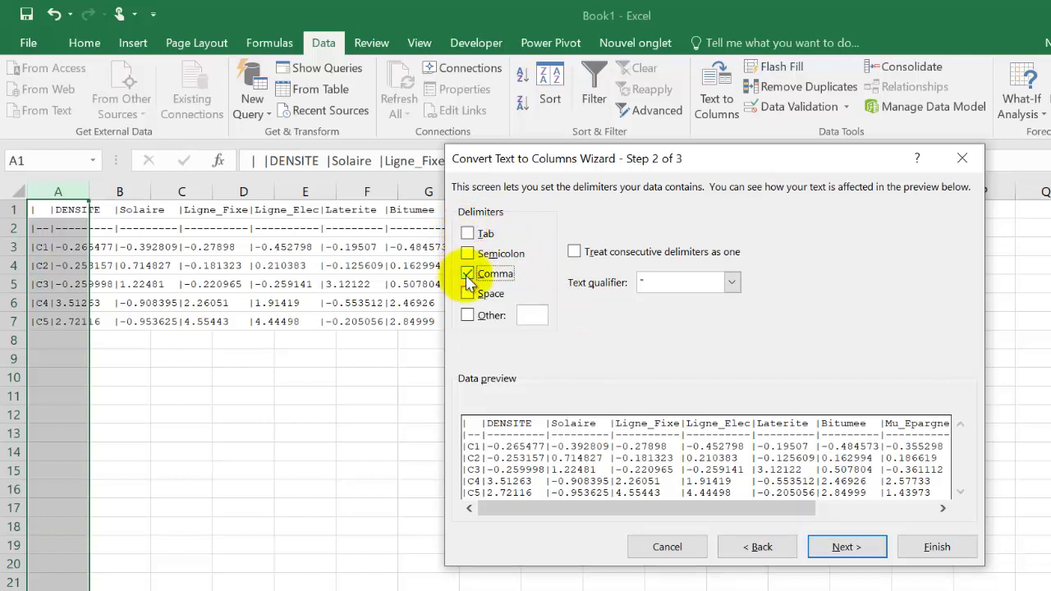
{"action": "left_click", "coordinate": [467, 273]}
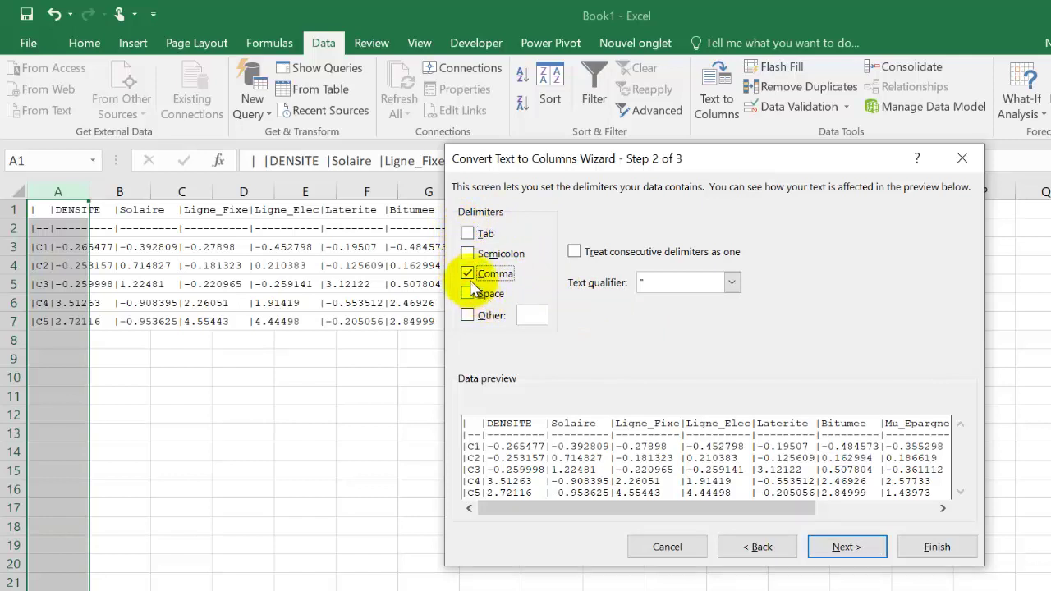
{"action": "left_click", "coordinate": [467, 315]}
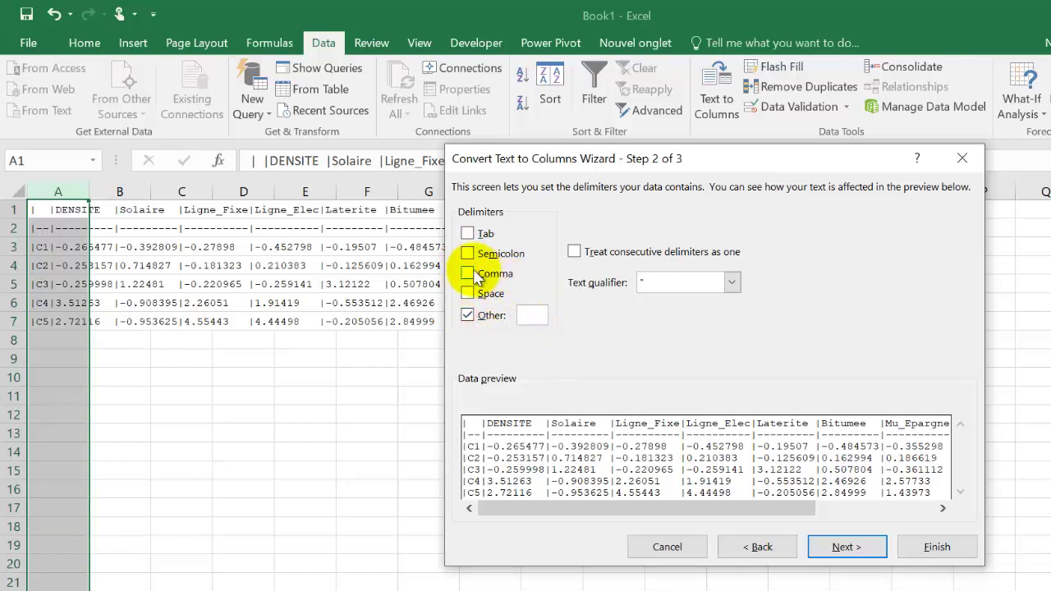
{"action": "left_click", "coordinate": [541, 319]}
{"action": "type", "text": "|"}
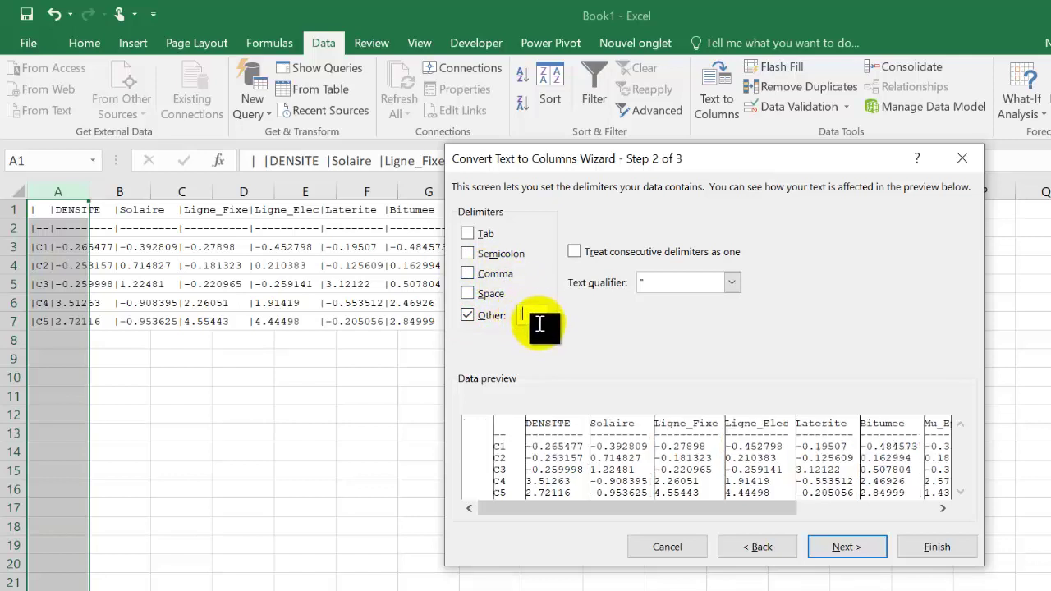
{"action": "key", "text": "BackSpace"}
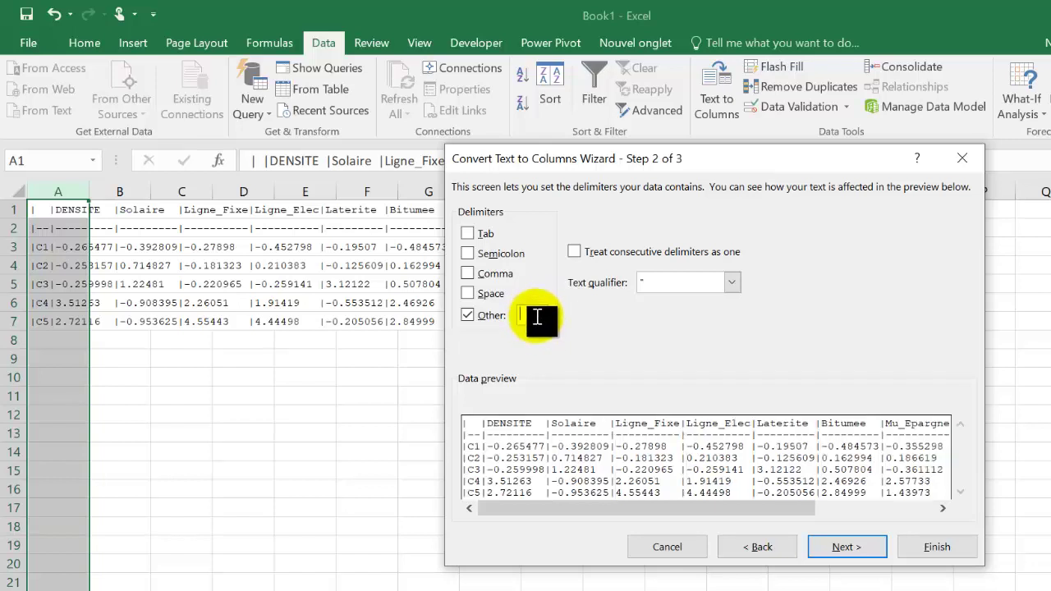
{"action": "type", "text": "|"}
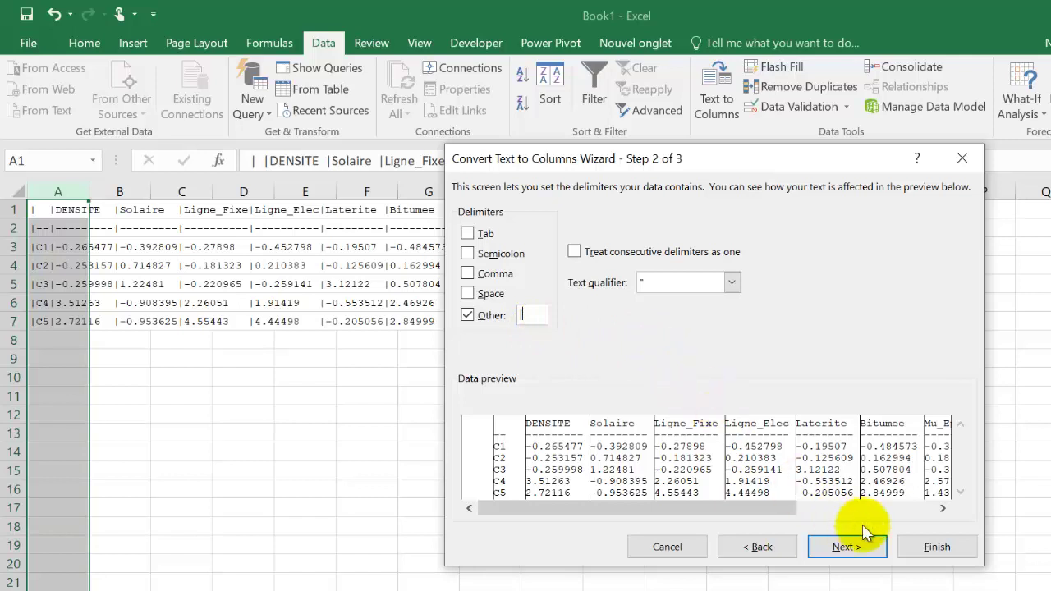
Finish the text-to-columns conversion with the General column format and destination $A$1
{"action": "left_click", "coordinate": [848, 549]}
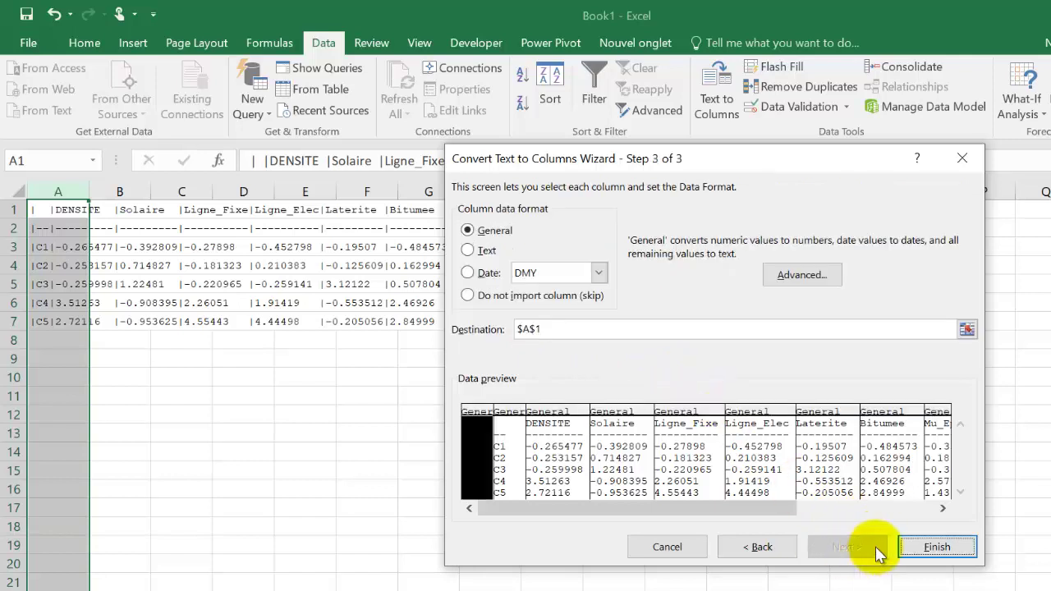
{"action": "left_click", "coordinate": [920, 546]}
{"action": "left_click", "coordinate": [917, 547]}
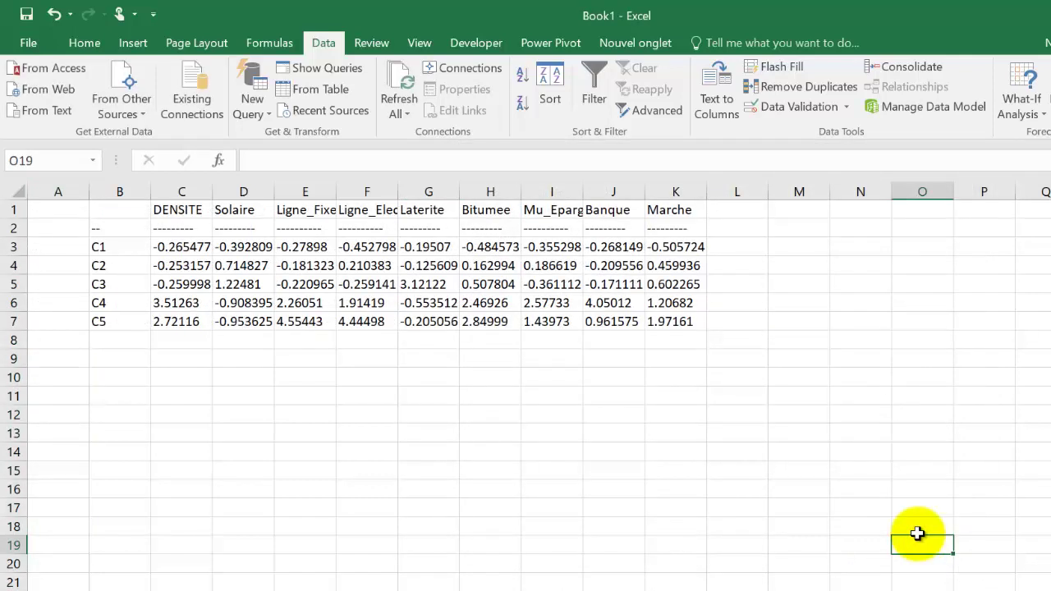
Delete row 2, which holds only the dashed separators, from the converted data
{"action": "left_click", "coordinate": [172, 230]}
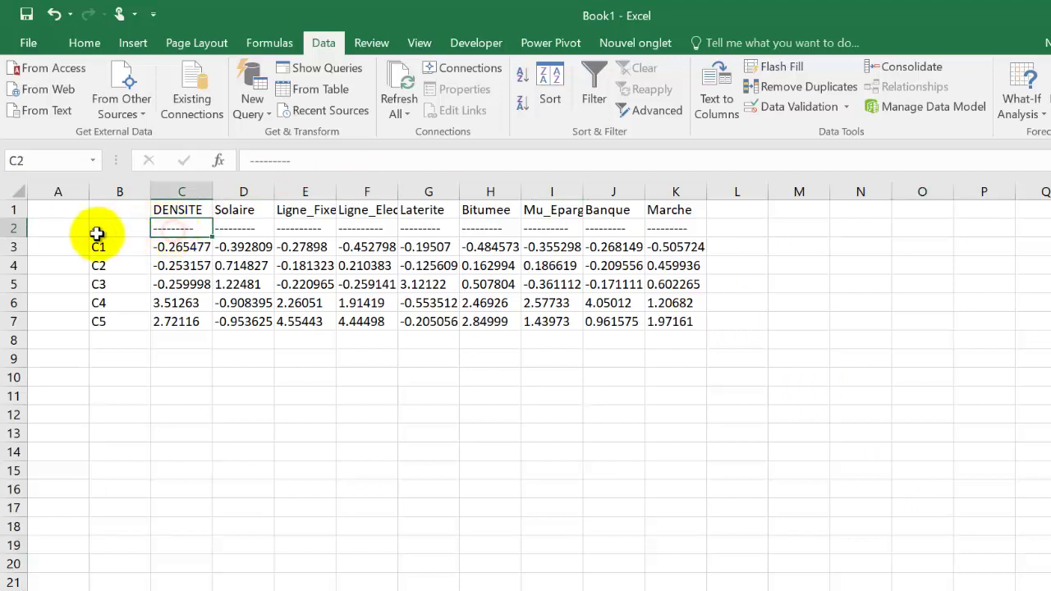
{"action": "left_click", "coordinate": [13, 228]}
{"action": "right_click", "coordinate": [14, 230]}
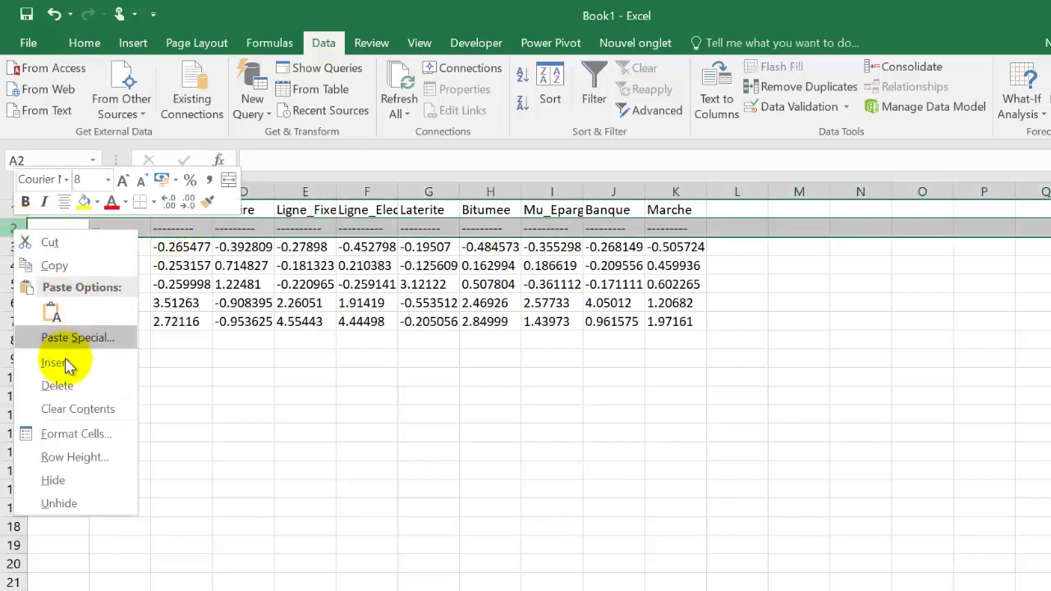
{"action": "left_click", "coordinate": [58, 385]}
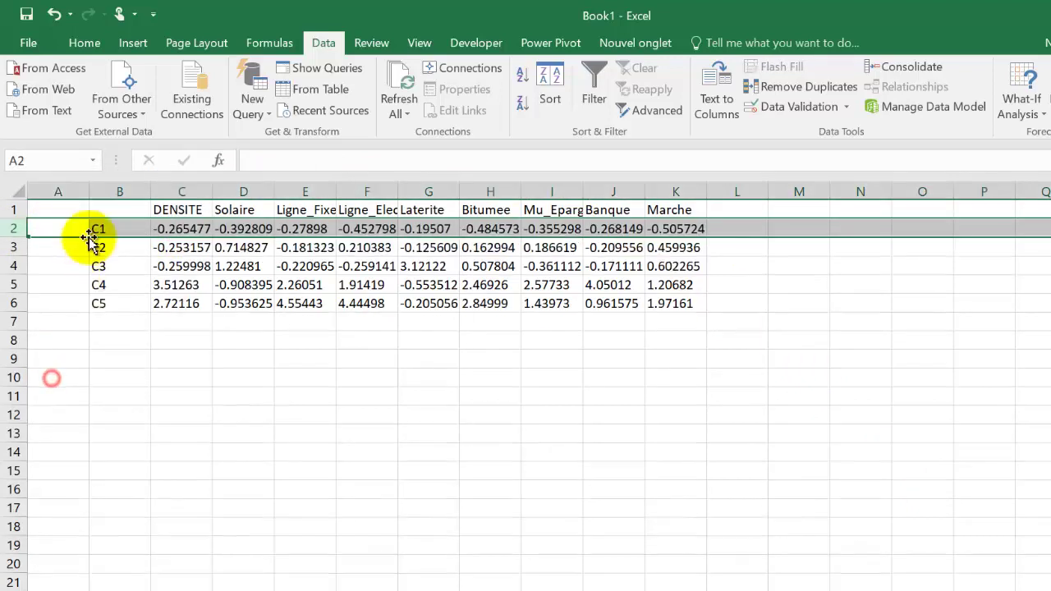
Copy the converted range B1:K6 from Excel and paste it over the pipe-delimited cluster centers rows in Word's Document13
{"action": "left_click", "coordinate": [58, 187]}
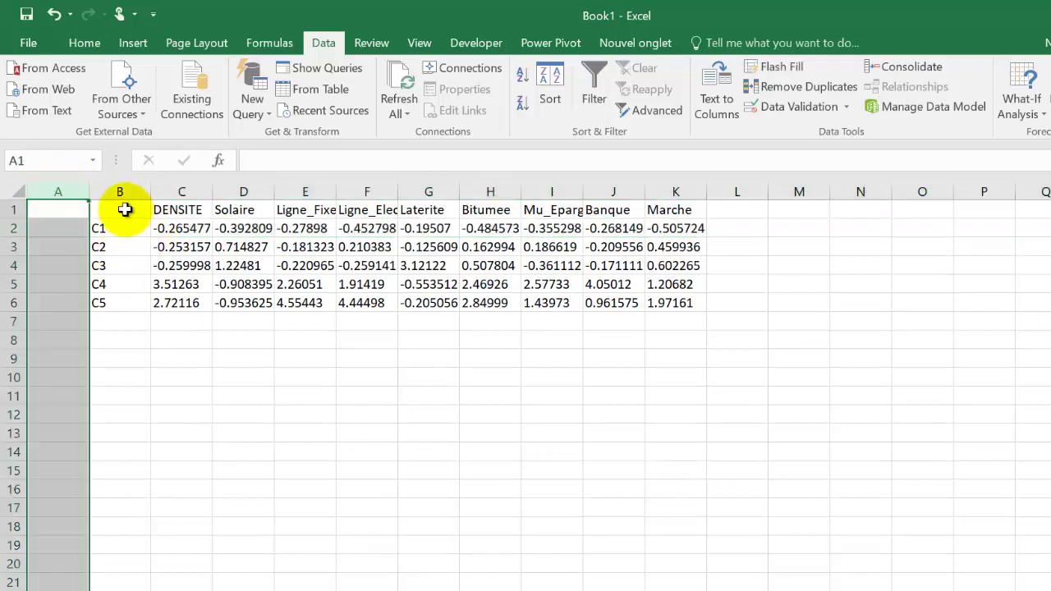
{"action": "left_click_drag", "start_coordinate": [122, 212], "coordinate": [687, 300]}
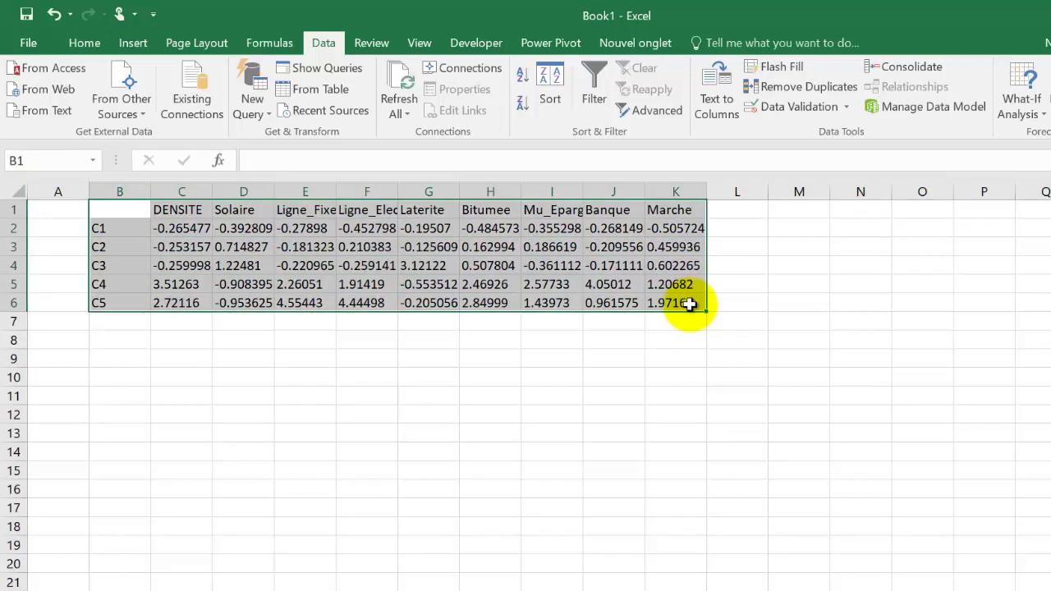
{"action": "key", "text": "ctrl+c"}
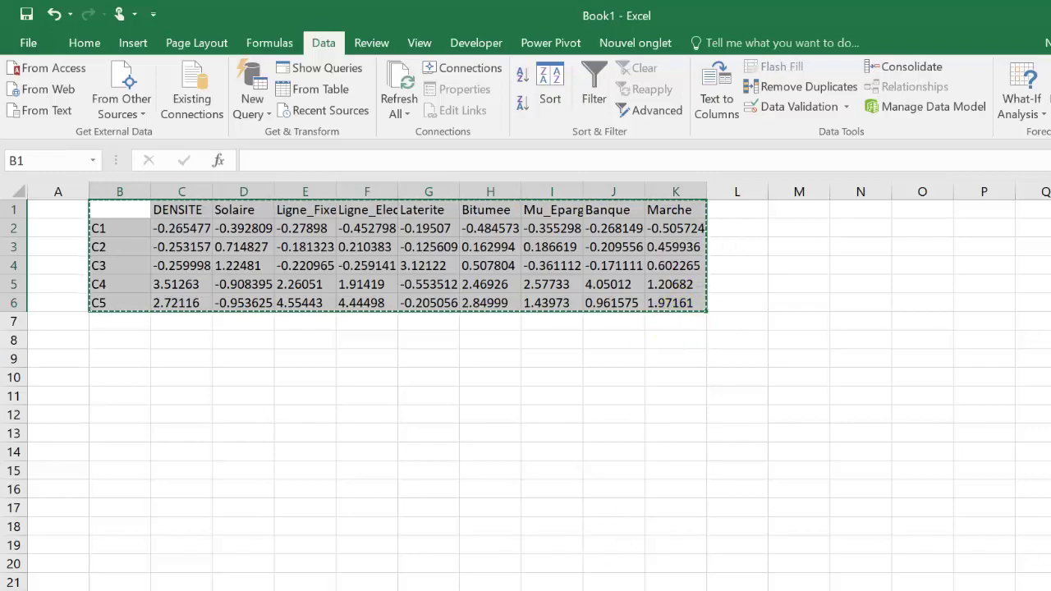
{"action": "left_click", "coordinate": [674, 589]}
{"action": "left_click", "coordinate": [878, 546]}
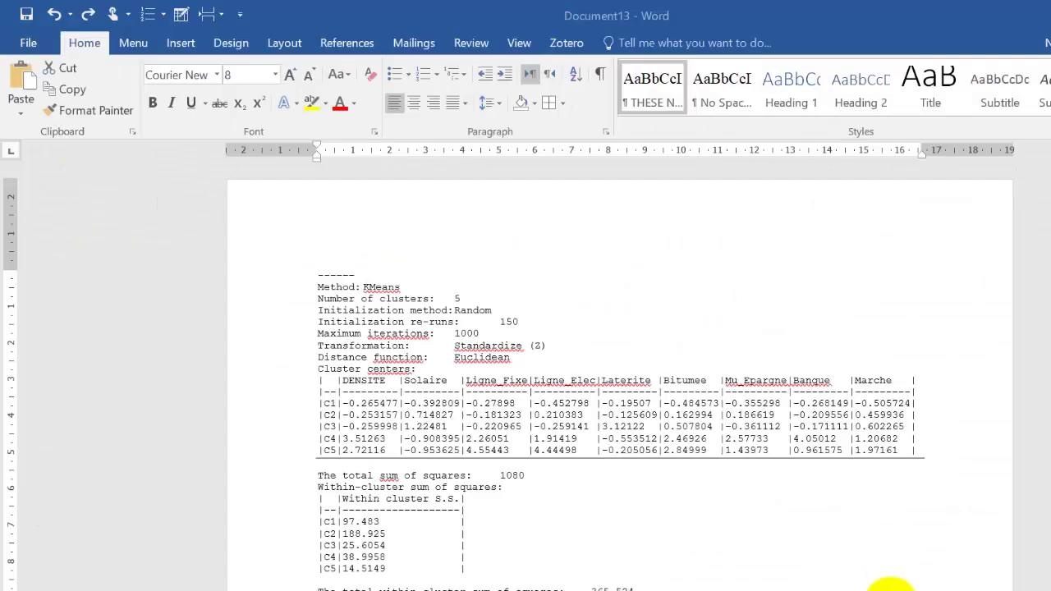
{"action": "key", "text": "ctrl+v"}
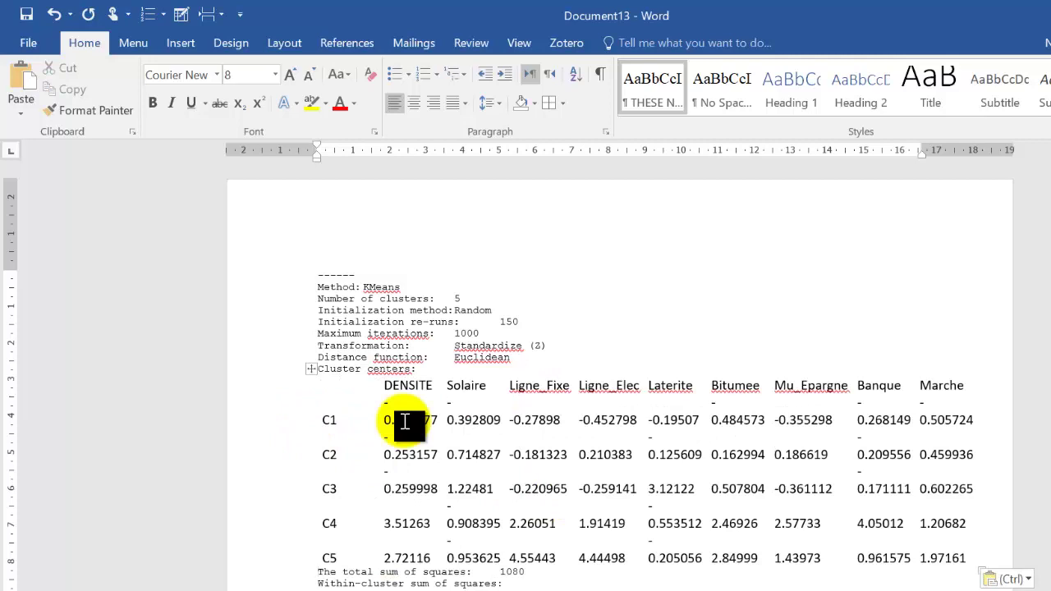
Select the whole pasted cluster centers table, apply All Borders, and reduce its font size
{"action": "left_click", "coordinate": [308, 369]}
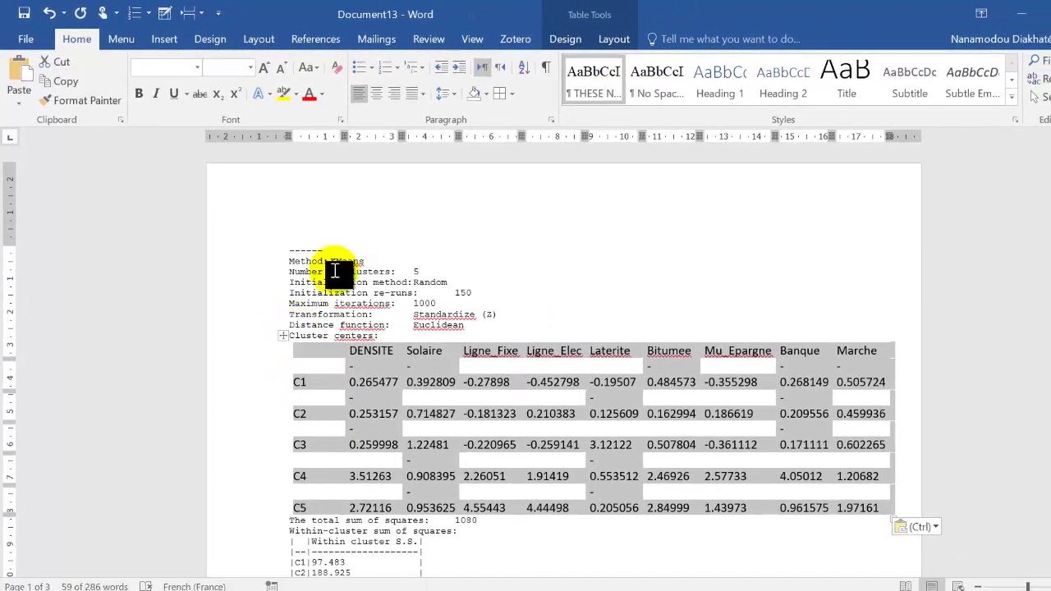
{"action": "left_click", "coordinate": [512, 96]}
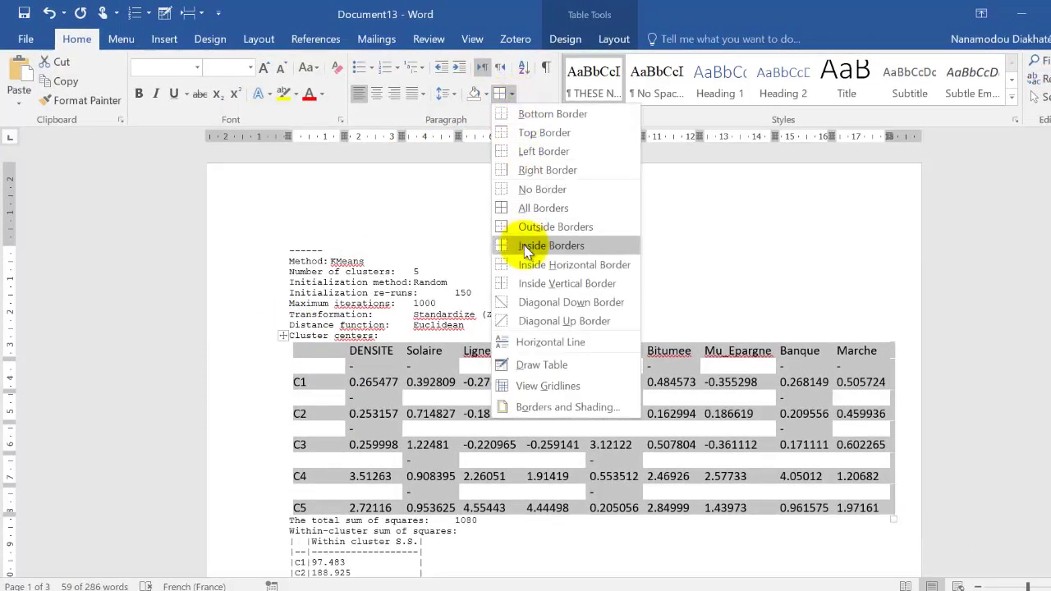
{"action": "left_click", "coordinate": [566, 208]}
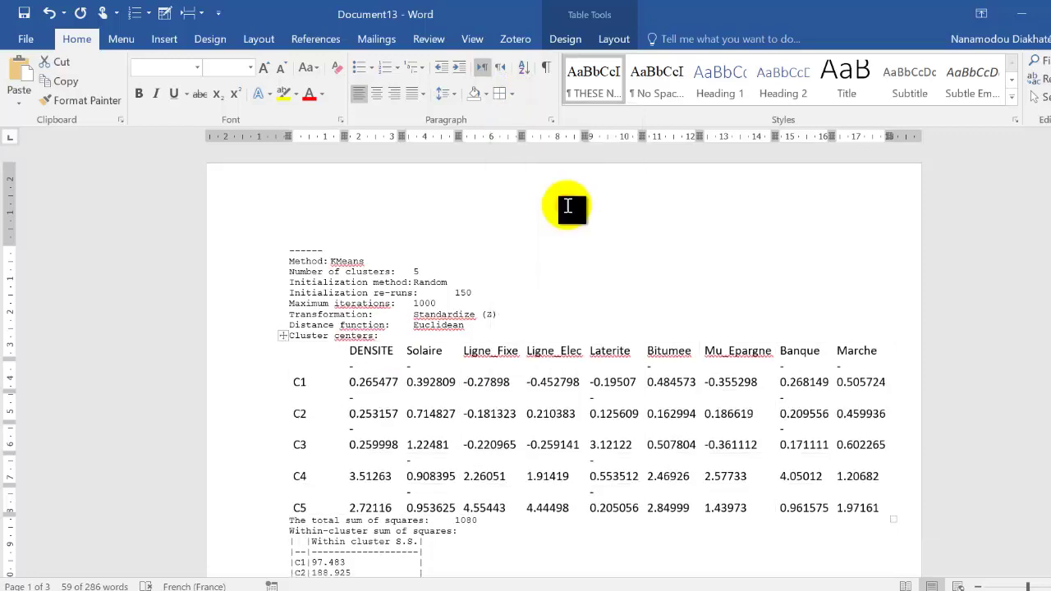
{"action": "left_click", "coordinate": [281, 67]}
{"action": "left_click", "coordinate": [282, 68]}
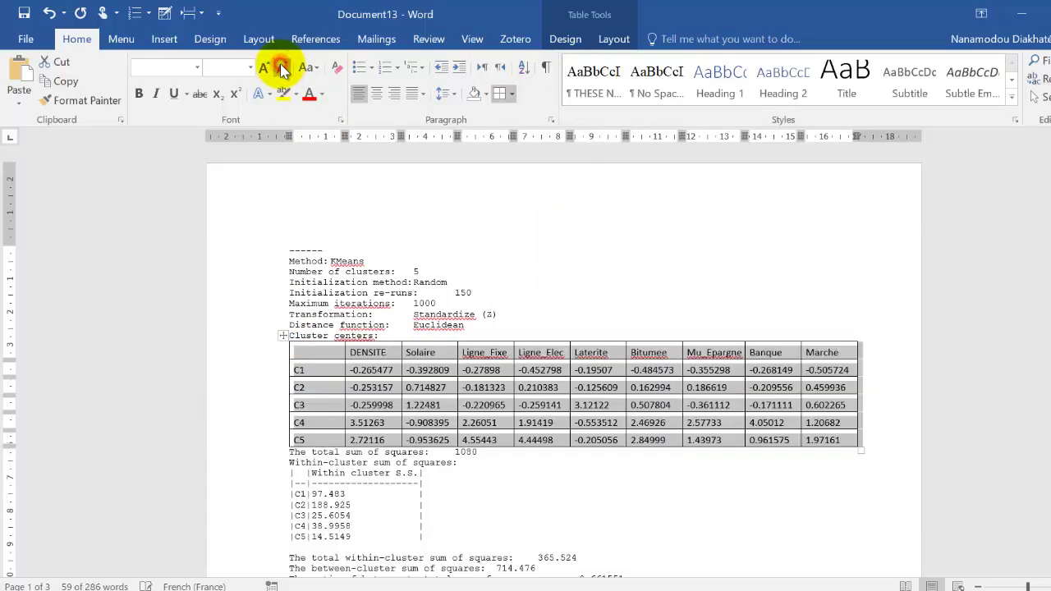
Set the cluster centers table's font to Courier New and make its text one size smaller
{"action": "left_click", "coordinate": [183, 70]}
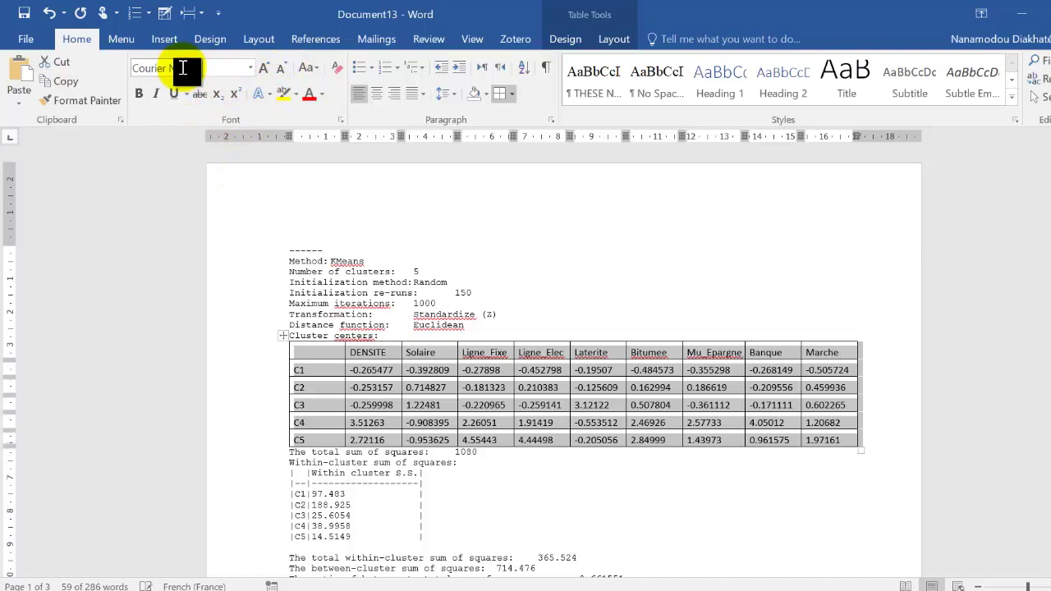
{"action": "type", "text": "Courier New"}
{"action": "key", "text": "Return"}
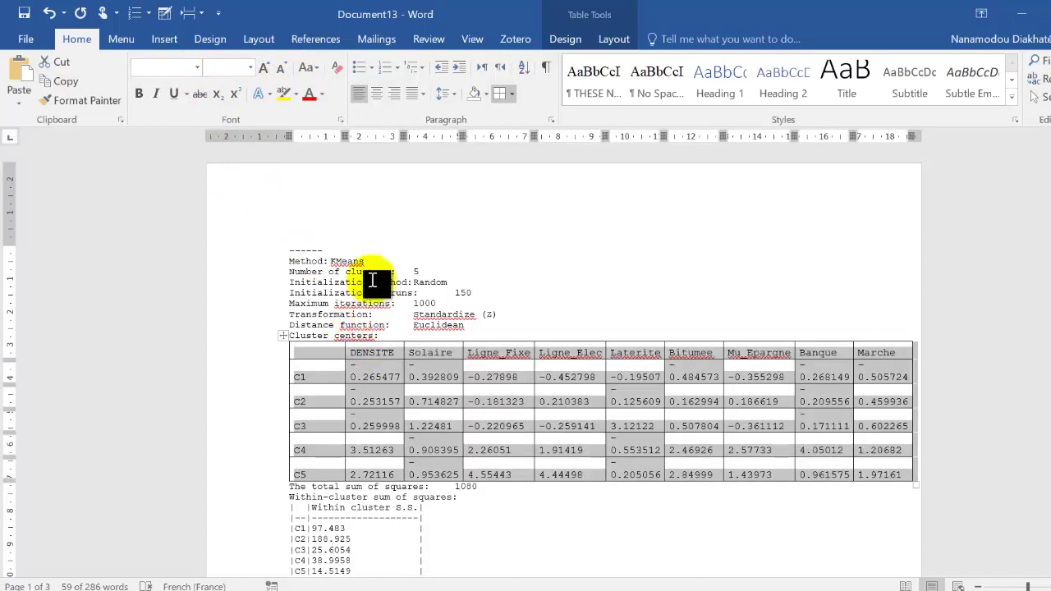
{"action": "left_click", "coordinate": [282, 67]}
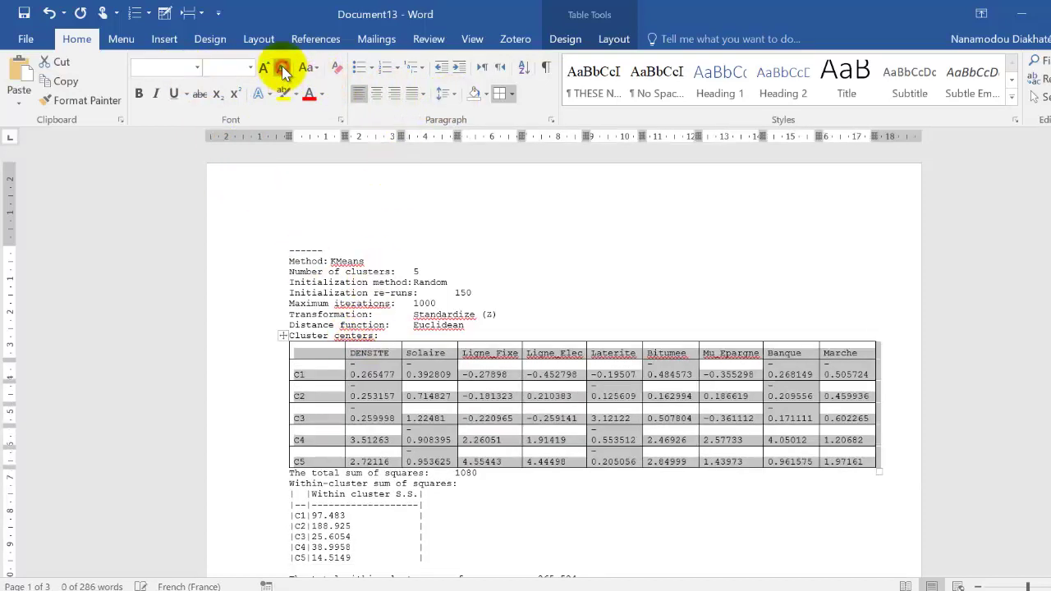
{"action": "left_click", "coordinate": [281, 70]}
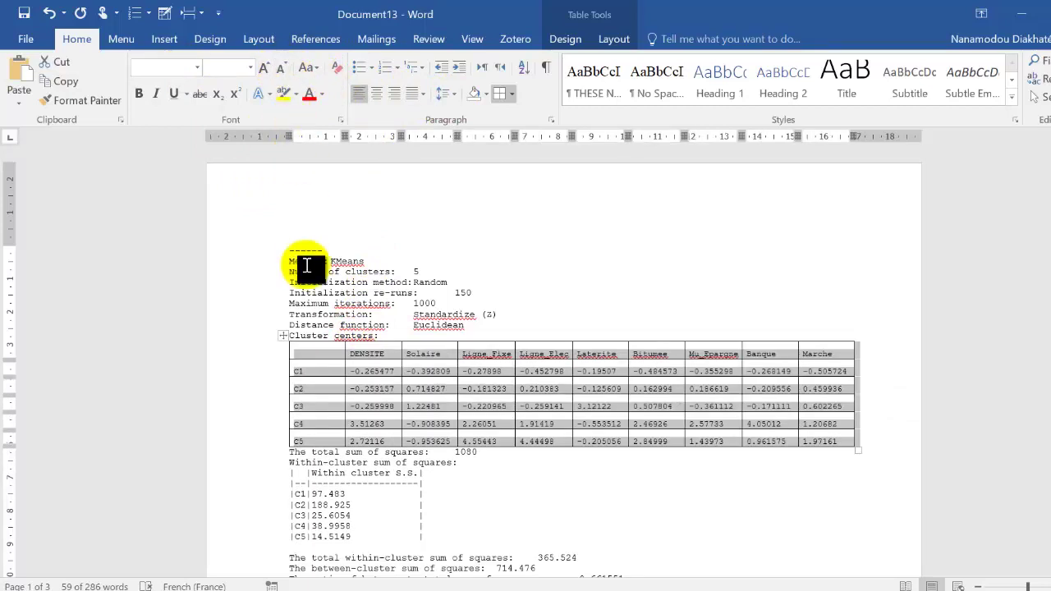
{"action": "left_click", "coordinate": [266, 68]}
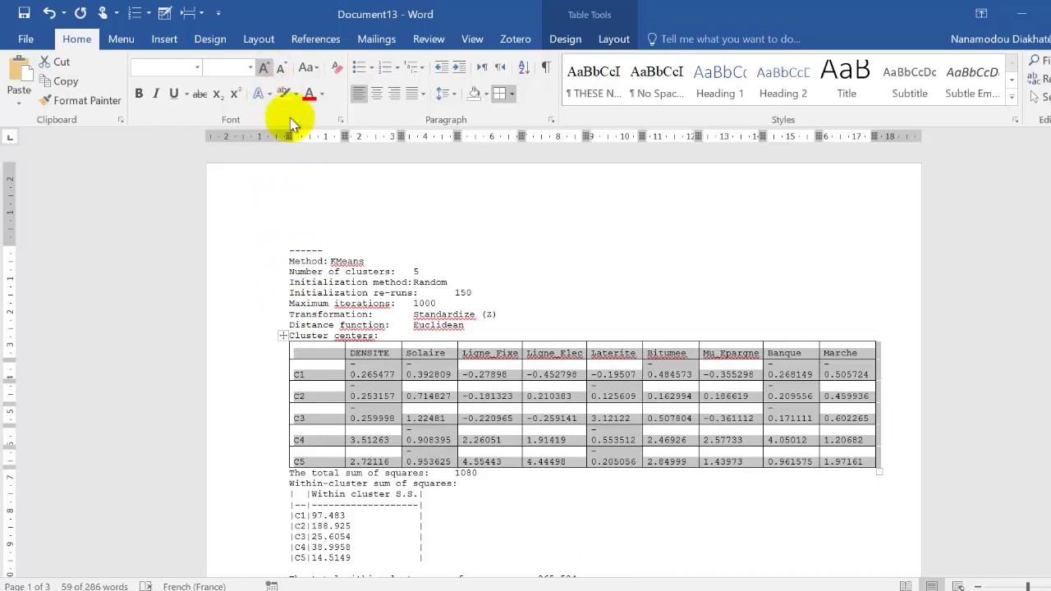
AutoFit the cluster centers table to the window and deselect it
{"action": "right_click", "coordinate": [284, 335]}
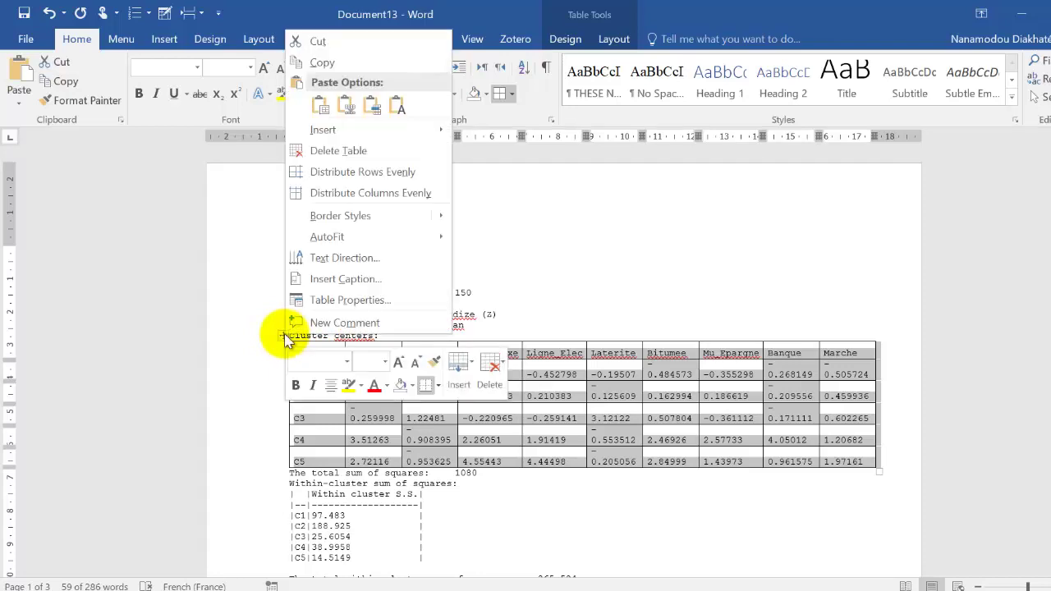
{"action": "mouse_move", "coordinate": [388, 236]}
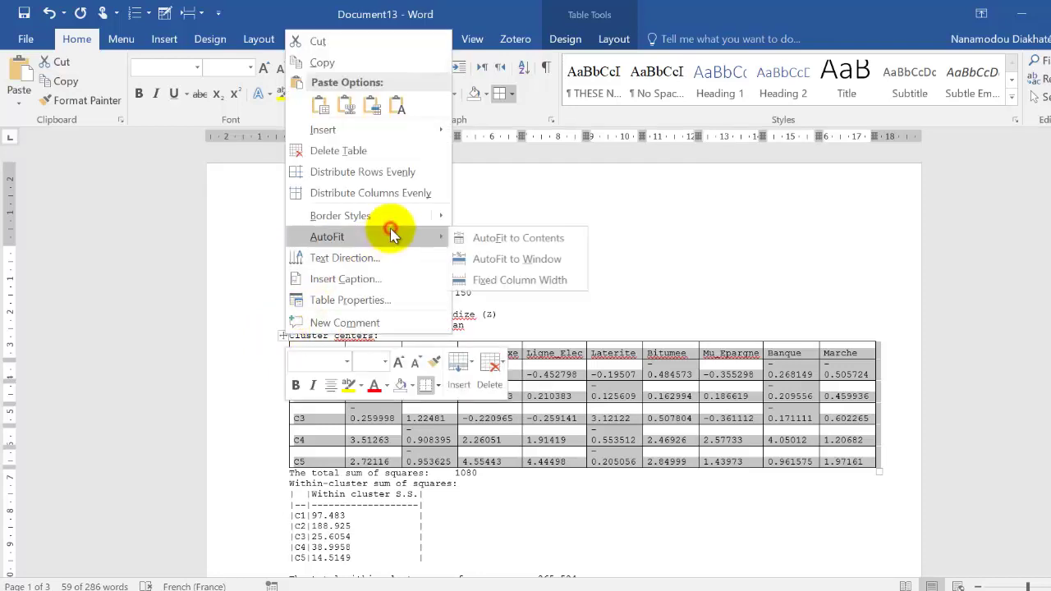
{"action": "left_click", "coordinate": [521, 259]}
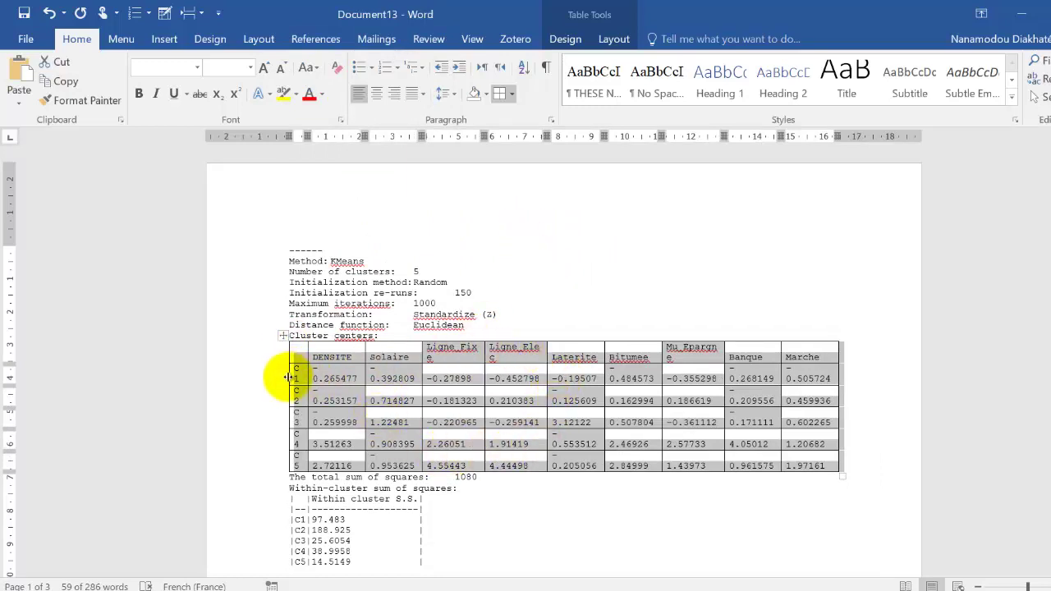
{"action": "left_click", "coordinate": [655, 484]}
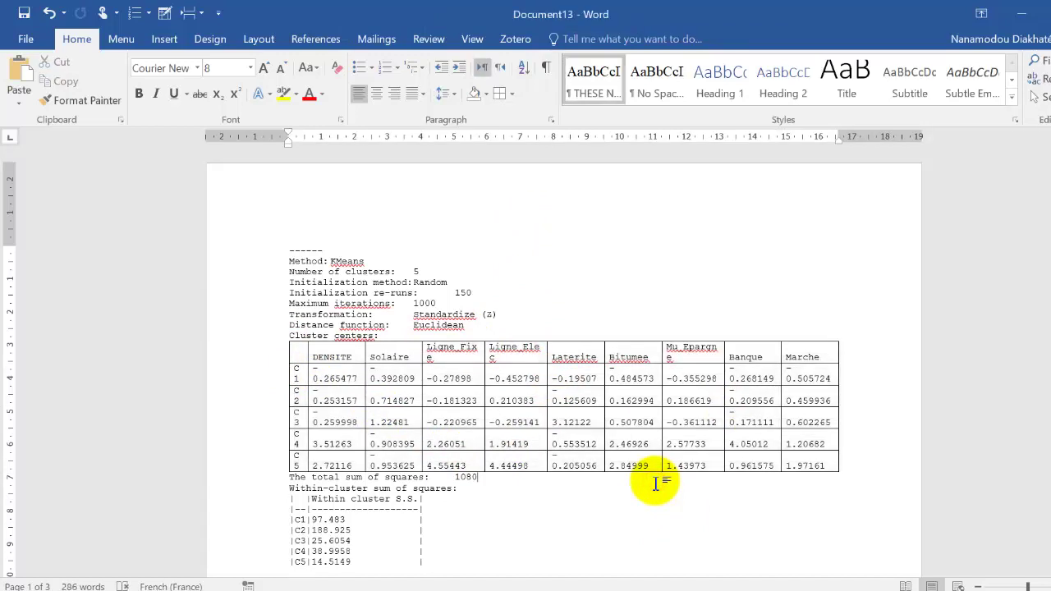